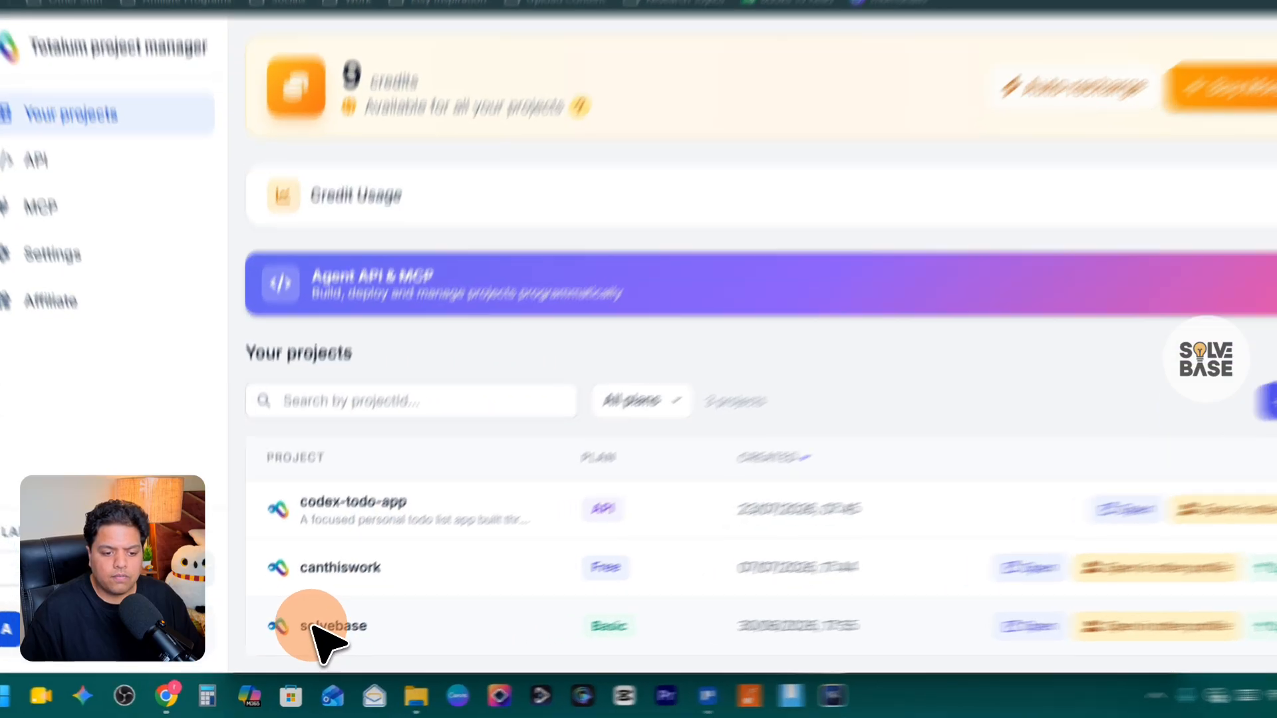
- Check which plan the solvebase project is on in the project list
{"action": "left_click_drag", "start_coordinate": [291, 637], "coordinate": [352, 637]}
{"action": "left_click", "coordinate": [324, 636]}
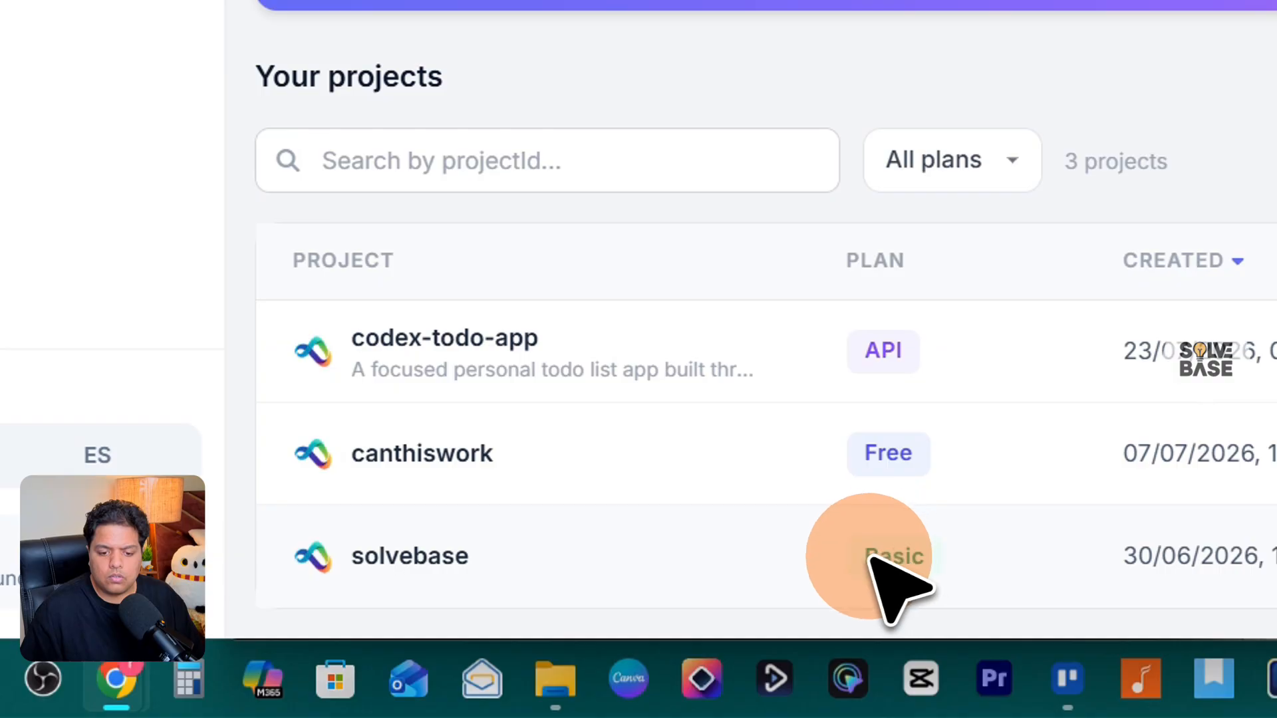
{"action": "left_click_drag", "start_coordinate": [861, 556], "coordinate": [928, 561]}
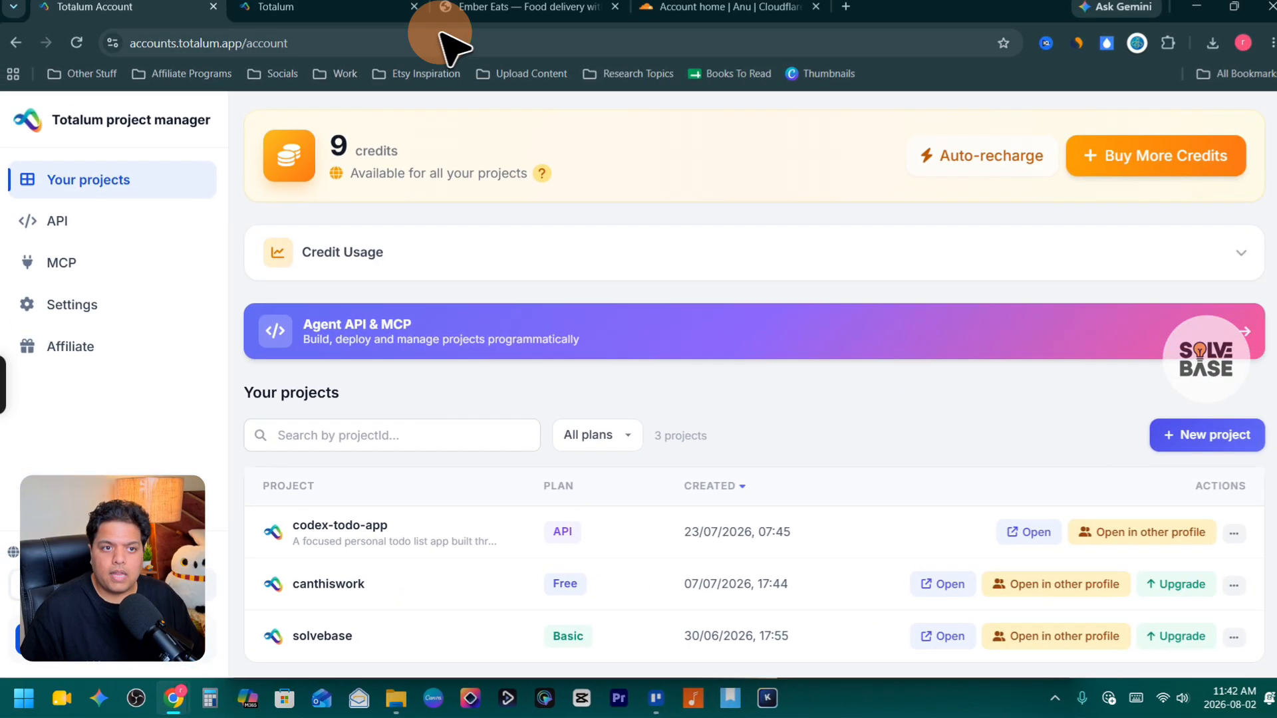
- Open totalum.app in a new tab and review the Business plan's price, hosting and custom domain features under Plans and Pricing
{"action": "left_click", "coordinate": [815, 18]}
{"action": "type", "text": "tota"}
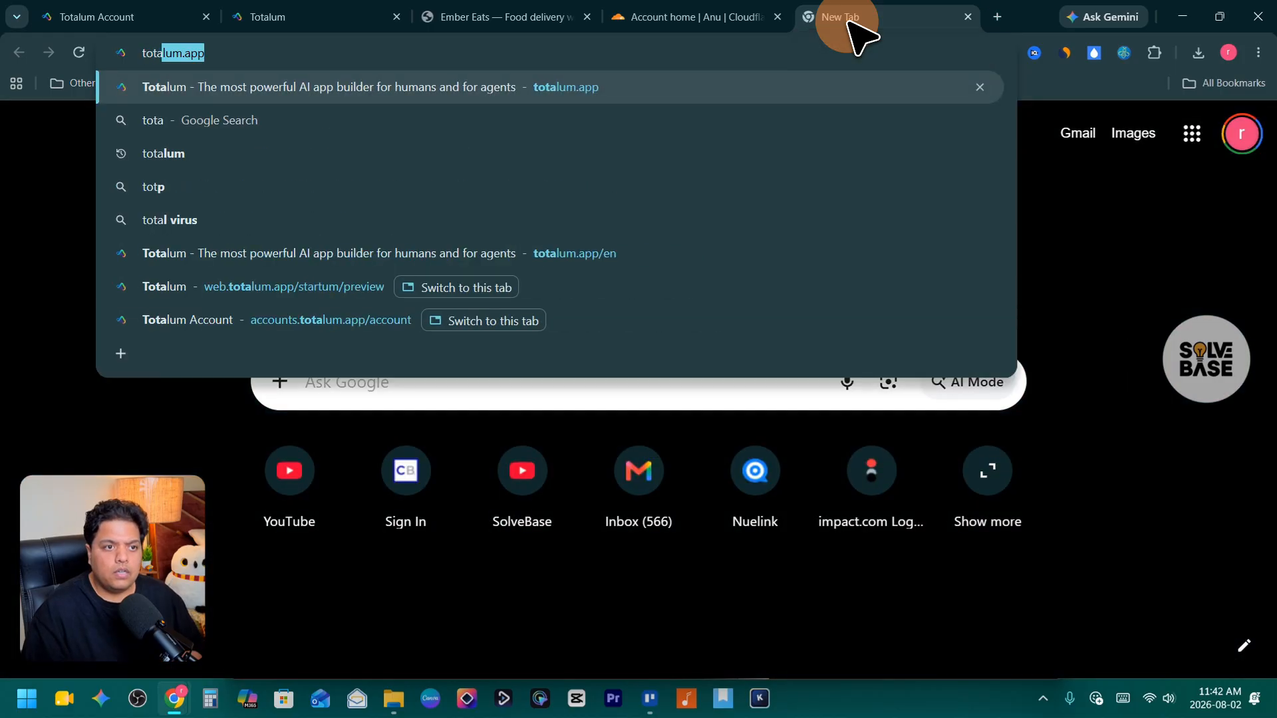
{"action": "key", "text": "Return"}
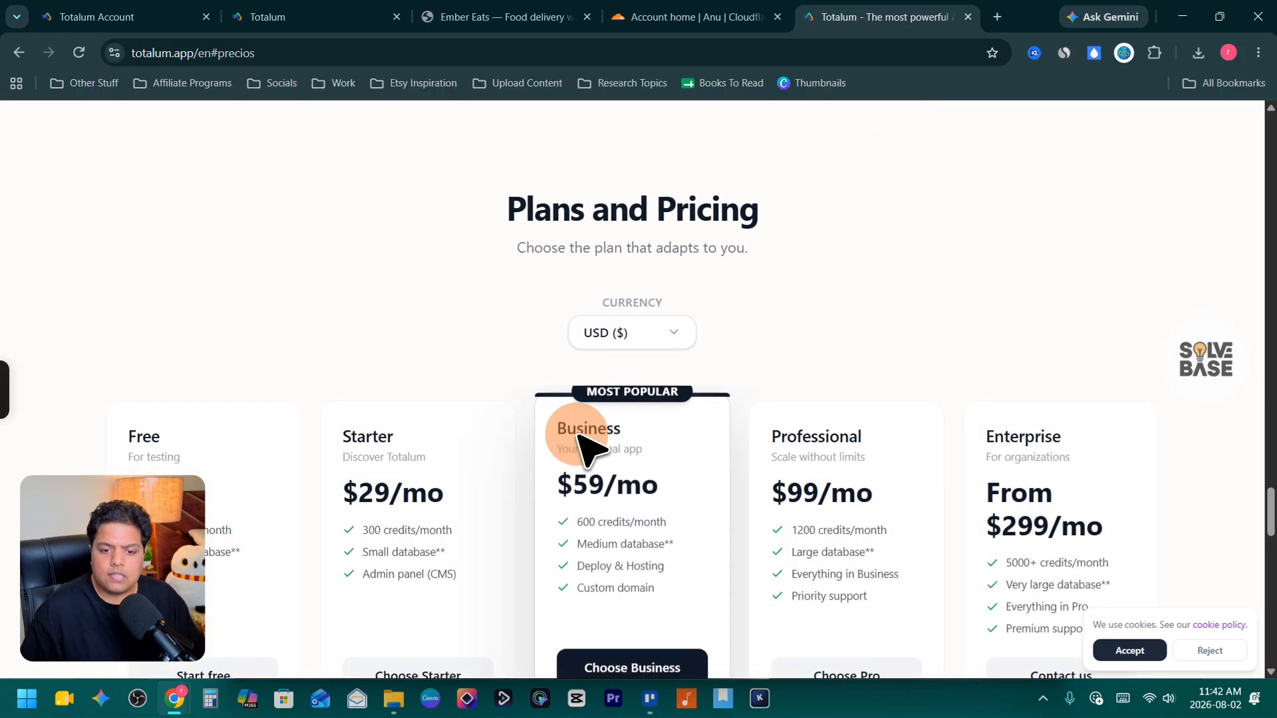
{"action": "scroll", "coordinate": [605, 447], "scroll_direction": "down", "scroll_amount": 1}
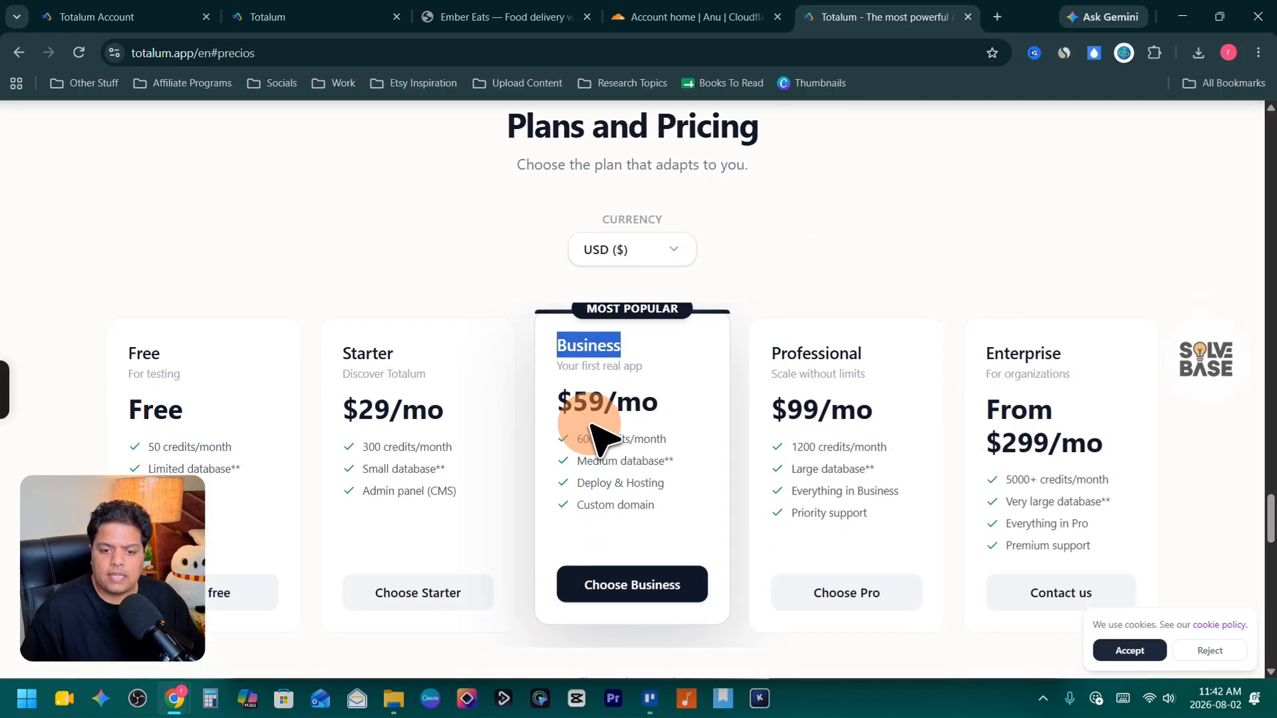
{"action": "left_click_drag", "start_coordinate": [560, 404], "coordinate": [612, 417]}
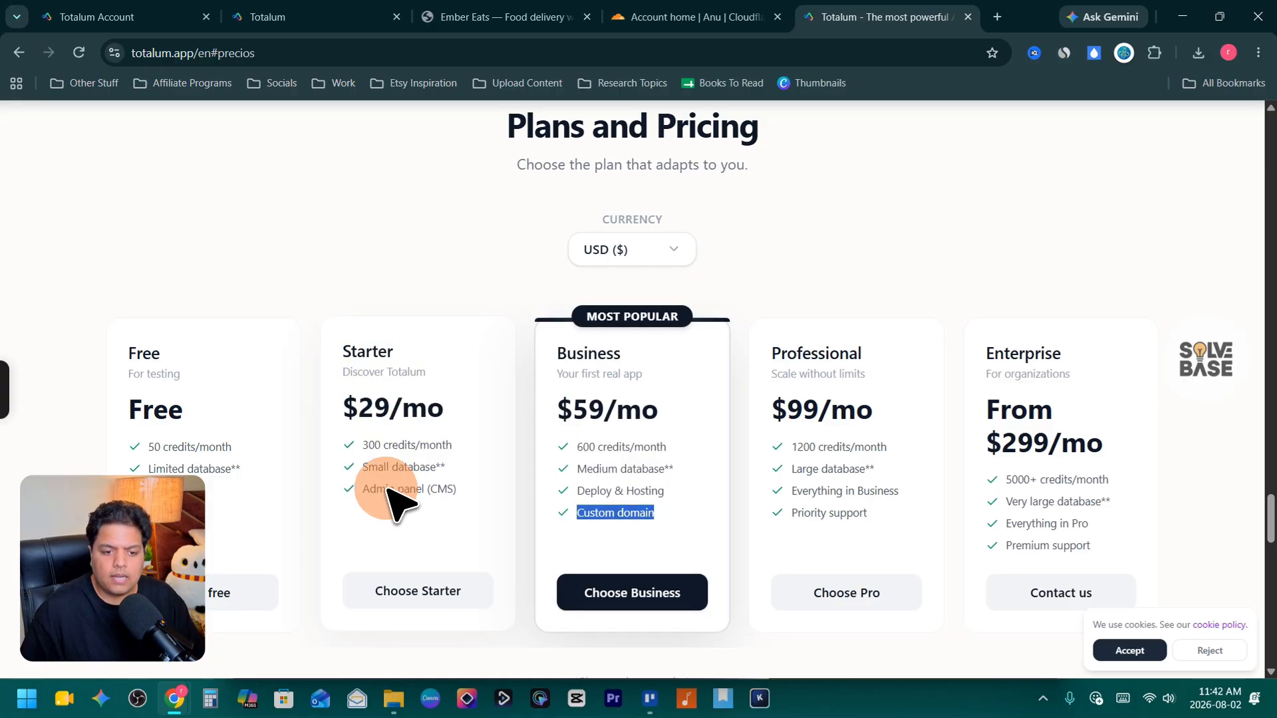
{"action": "left_click", "coordinate": [584, 495]}
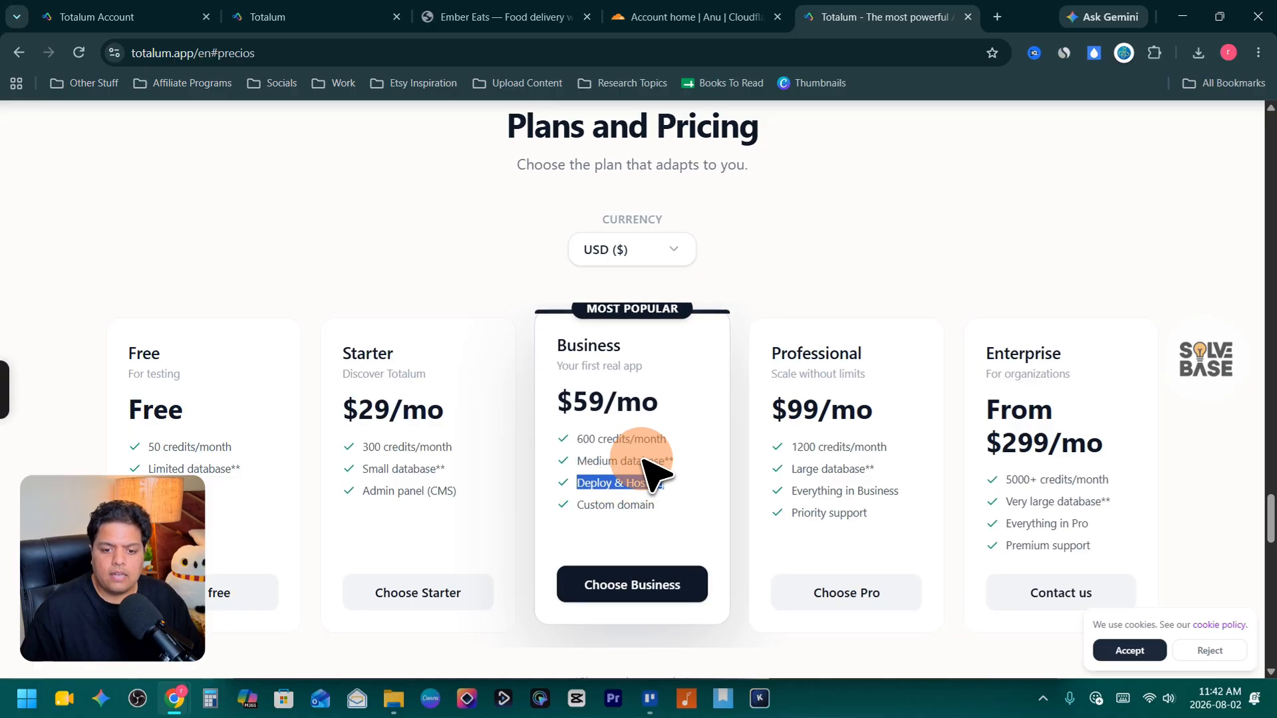
- Return to the Totalum account's project list and open the solvebase project in the editor
{"action": "left_click", "coordinate": [127, 18]}
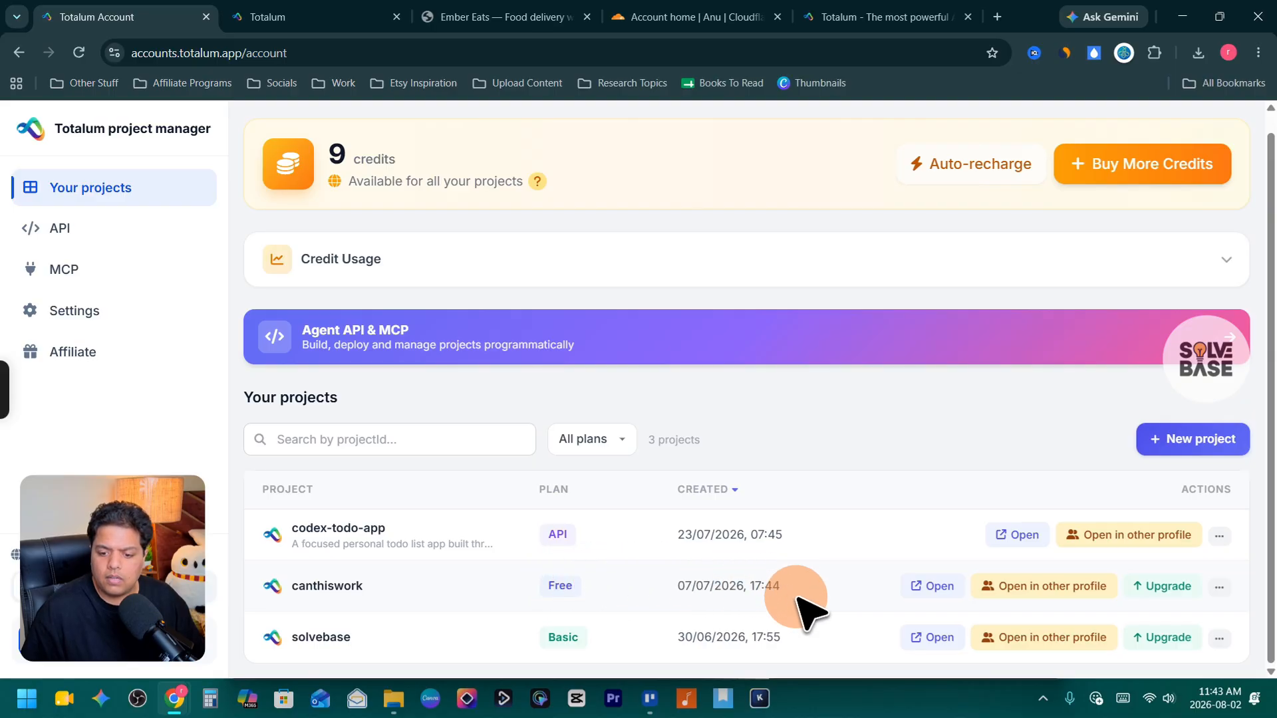
{"action": "left_click", "coordinate": [931, 637]}
{"action": "left_click", "coordinate": [319, 17]}
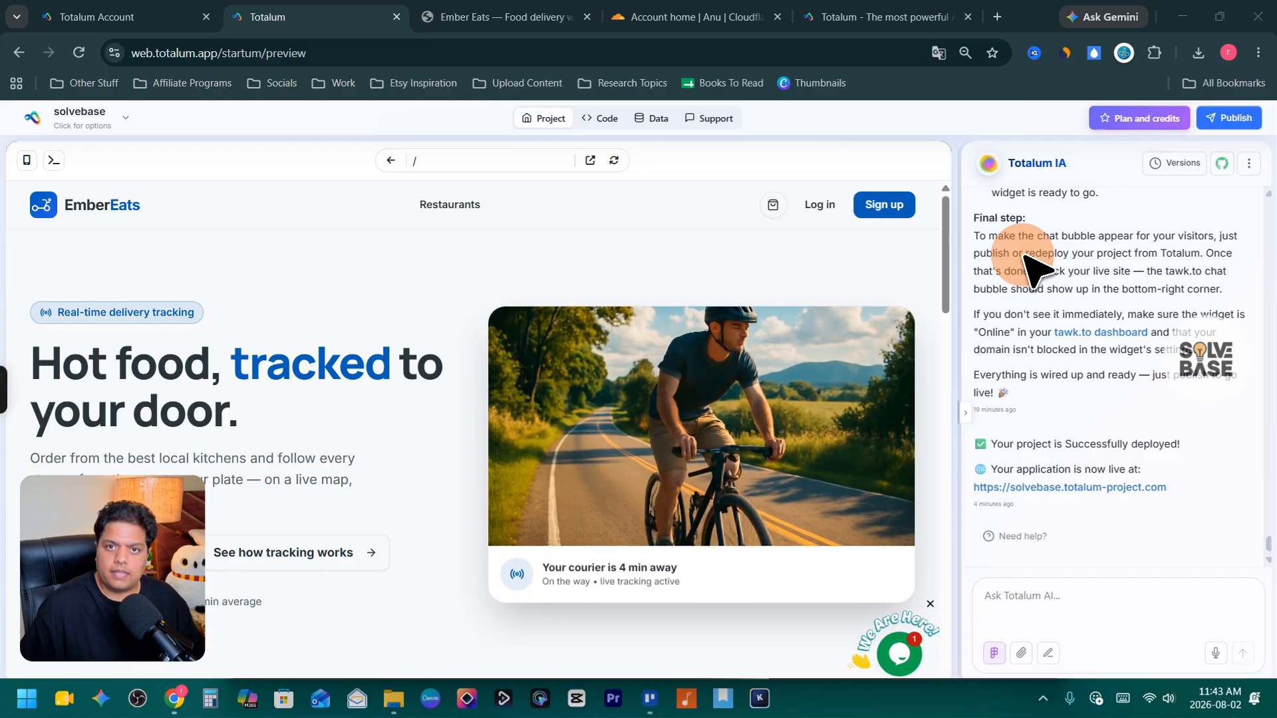
- Remove the custom domain app.solvebasetutorials.site from the solvebase project's domain settings
{"action": "left_click", "coordinate": [1235, 120]}
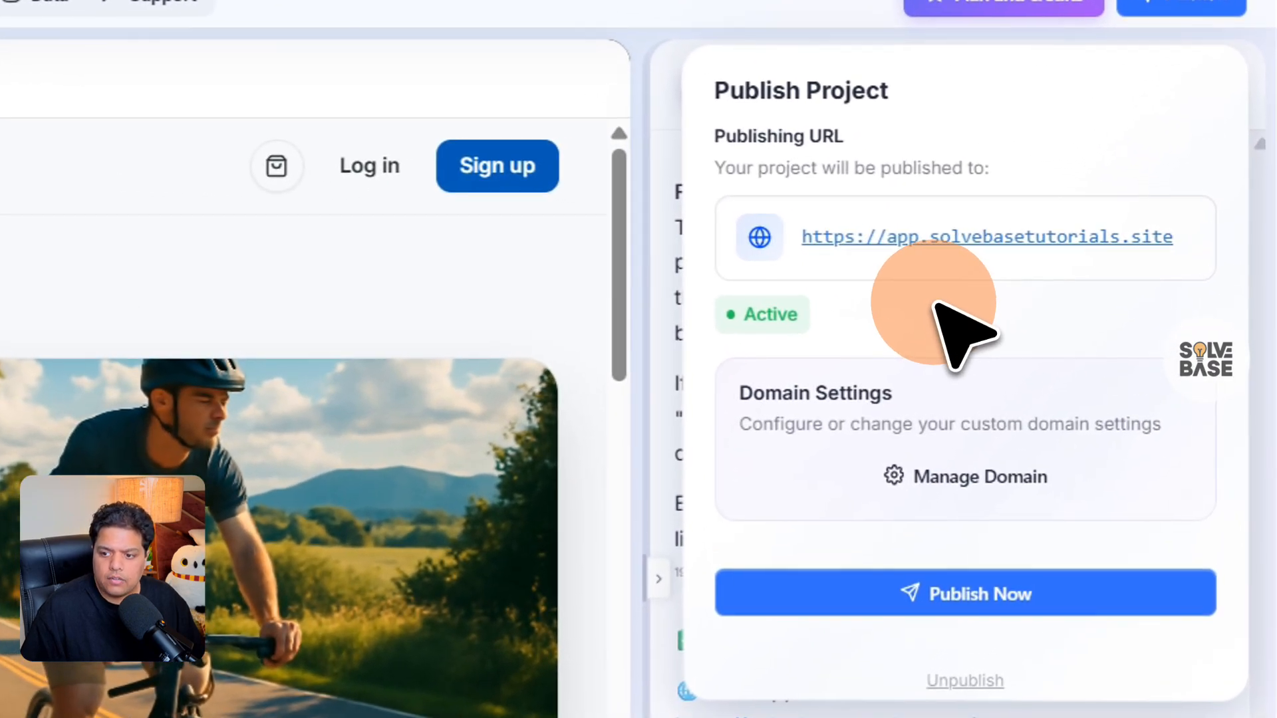
{"action": "left_click", "coordinate": [961, 488]}
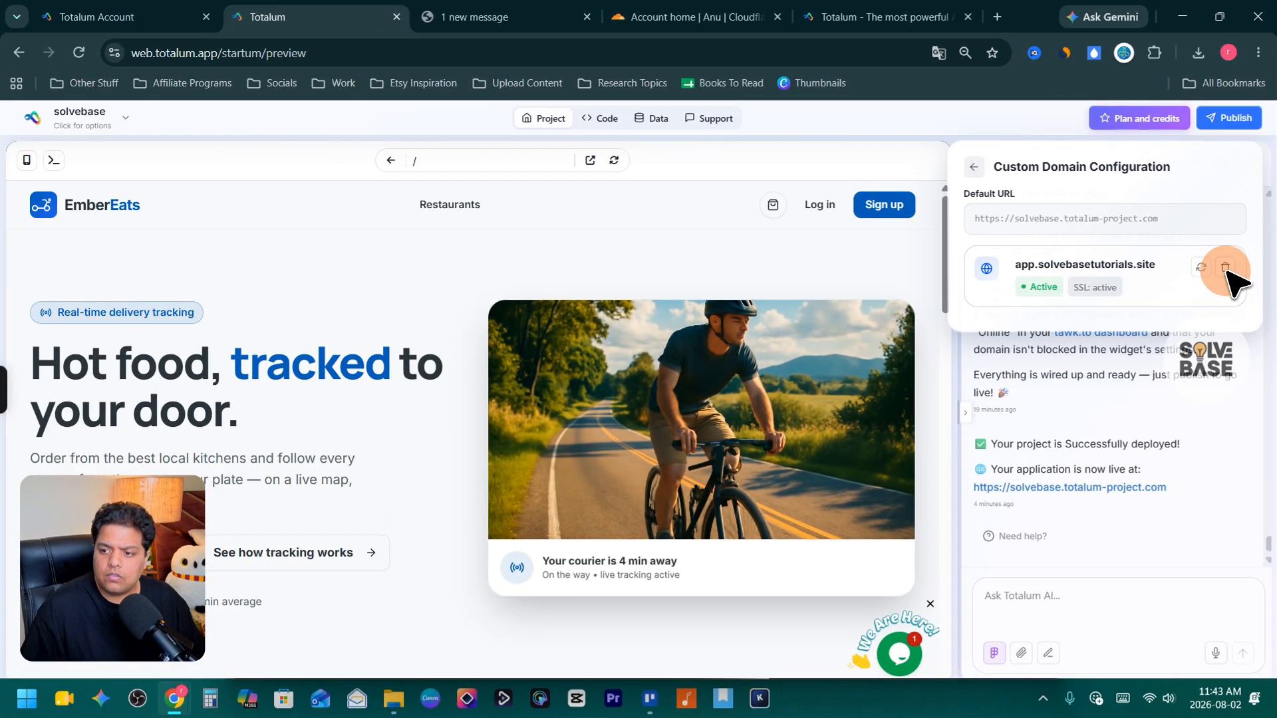
{"action": "left_click", "coordinate": [1225, 268]}
{"action": "left_click", "coordinate": [1178, 278]}
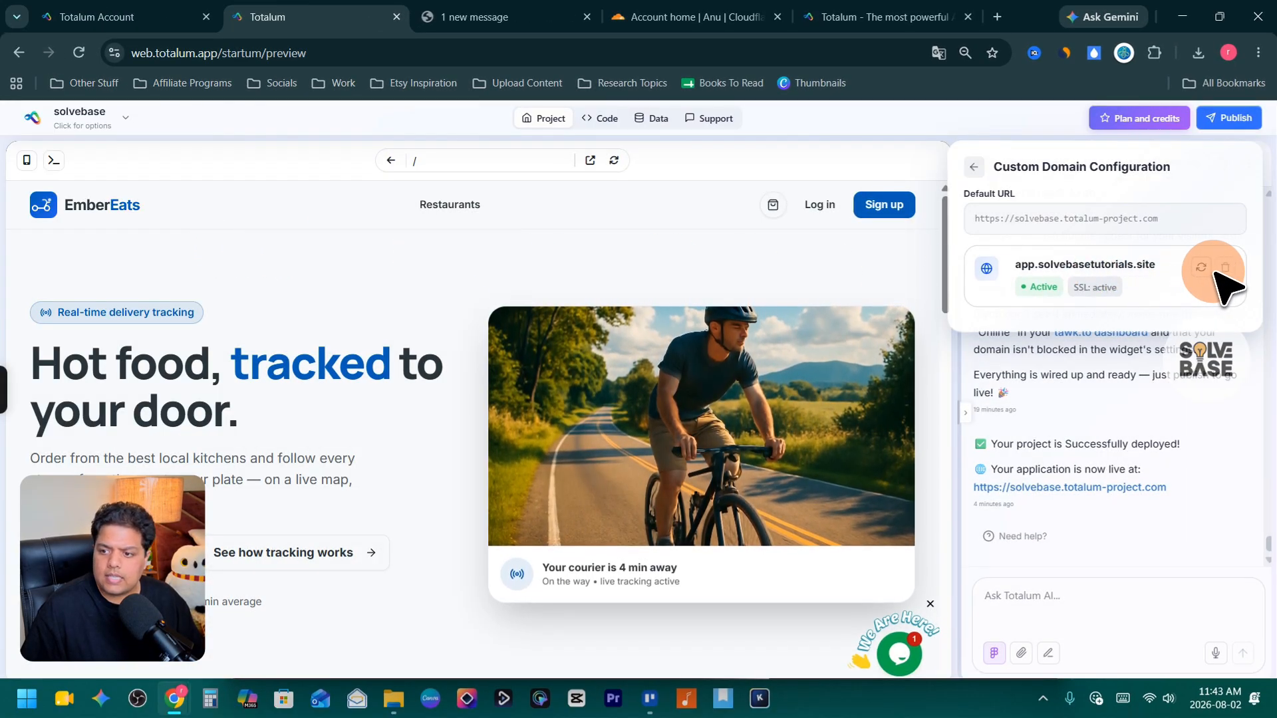
- Return to the project's publishing options and open the form for adding a custom domain, ready for domain entry
{"action": "left_click", "coordinate": [974, 166]}
{"action": "left_click", "coordinate": [1231, 118]}
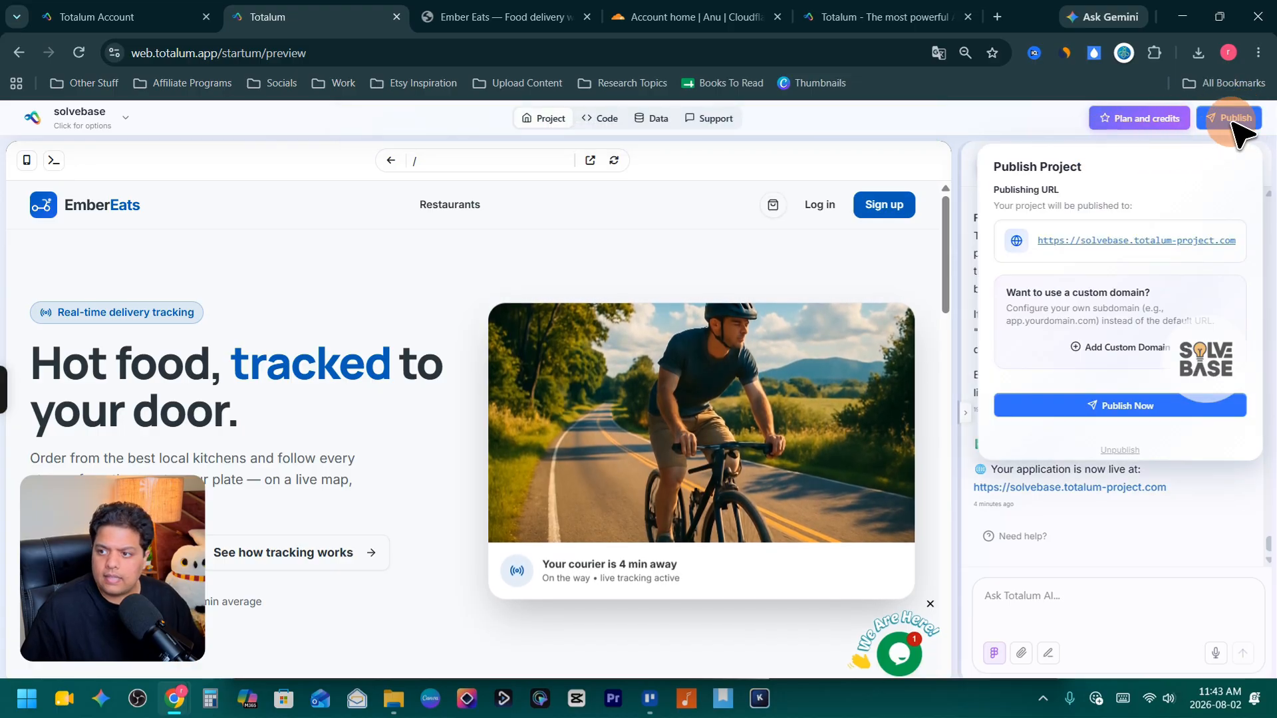
{"action": "left_click", "coordinate": [1235, 119]}
{"action": "left_click", "coordinate": [1238, 120]}
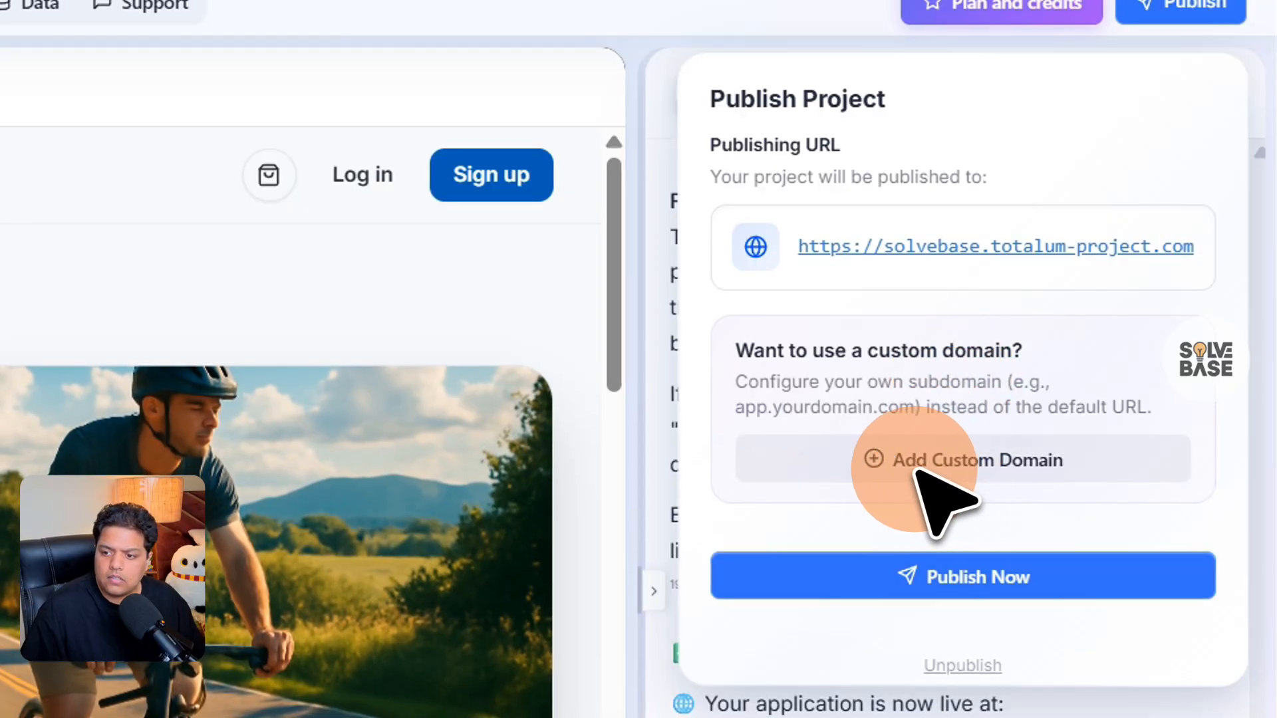
{"action": "left_click", "coordinate": [944, 465]}
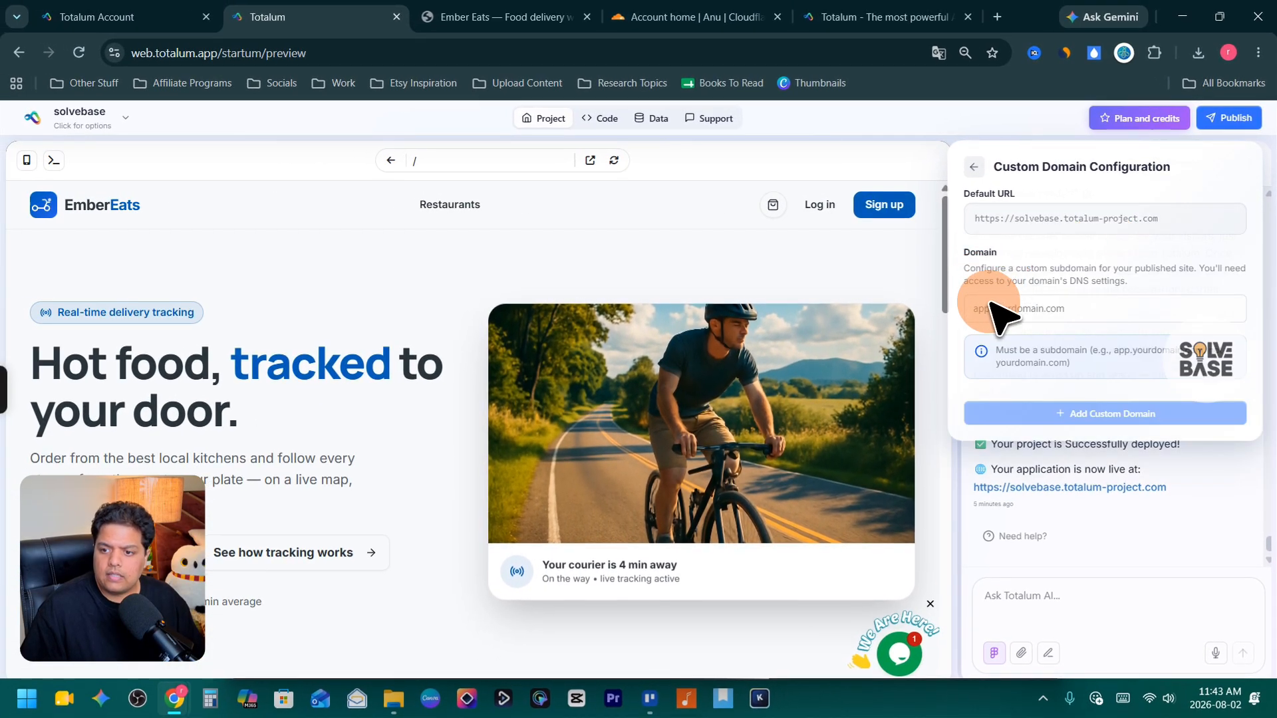
{"action": "left_click", "coordinate": [1029, 310]}
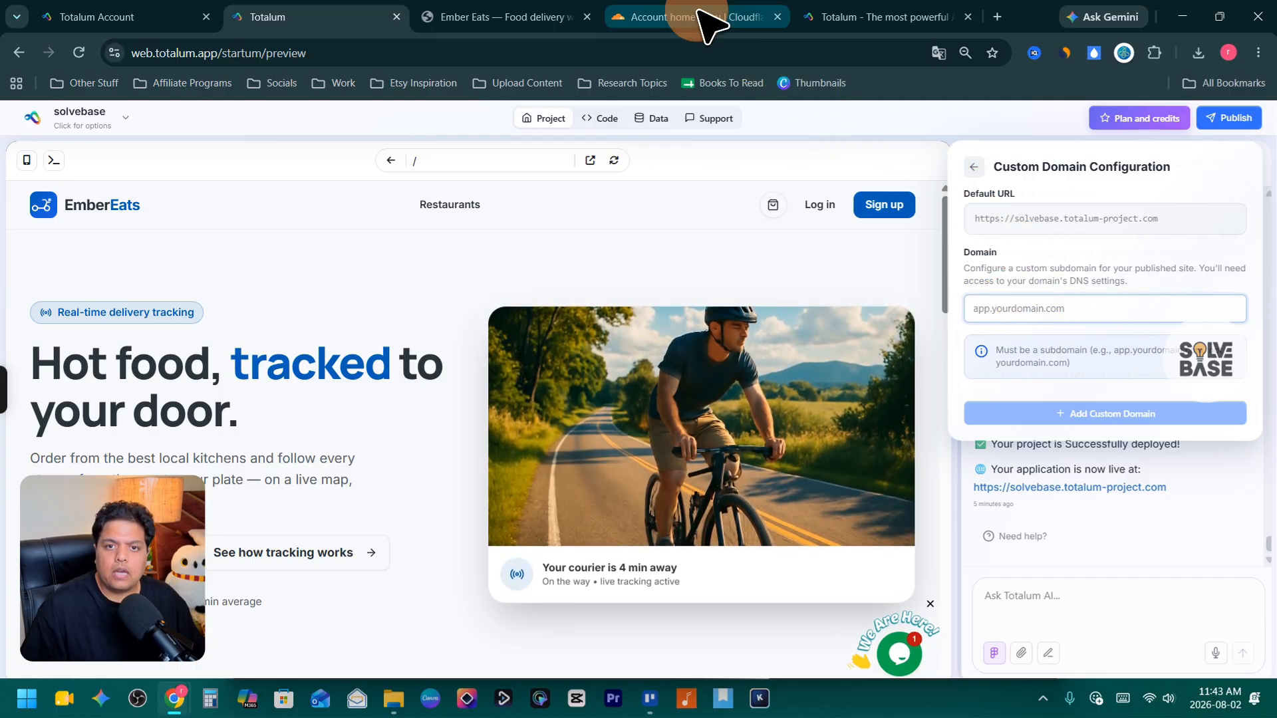
- Switch to the Cloudflare dashboard and open the DNS records of the learndigitaltools.com domain
{"action": "left_click", "coordinate": [665, 17]}
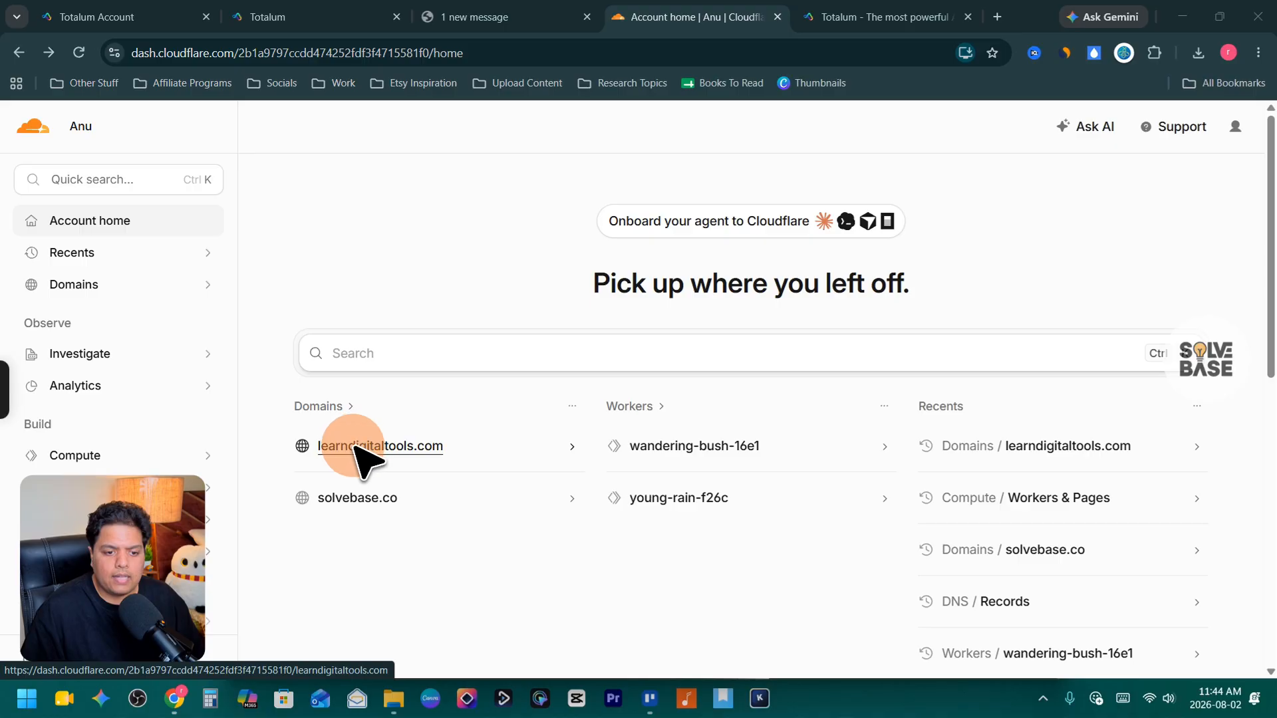
{"action": "left_click", "coordinate": [385, 459]}
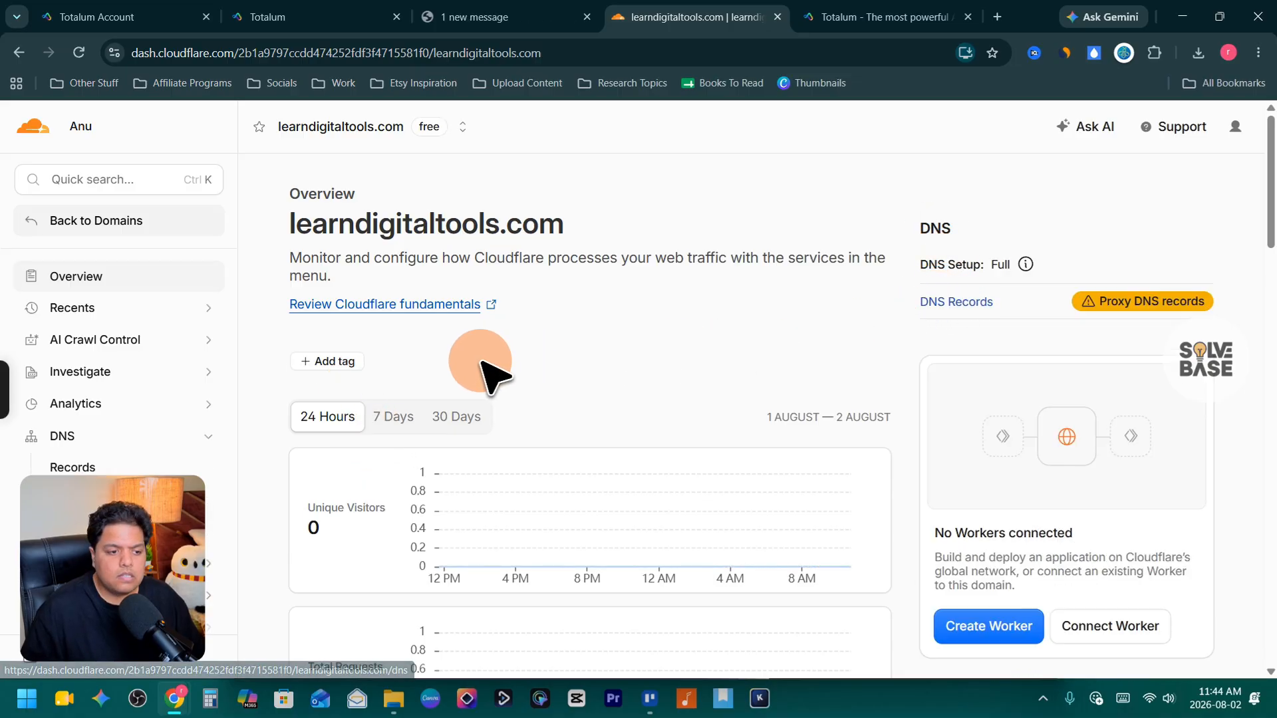
{"action": "scroll", "coordinate": [312, 479], "scroll_direction": "down", "scroll_amount": 1}
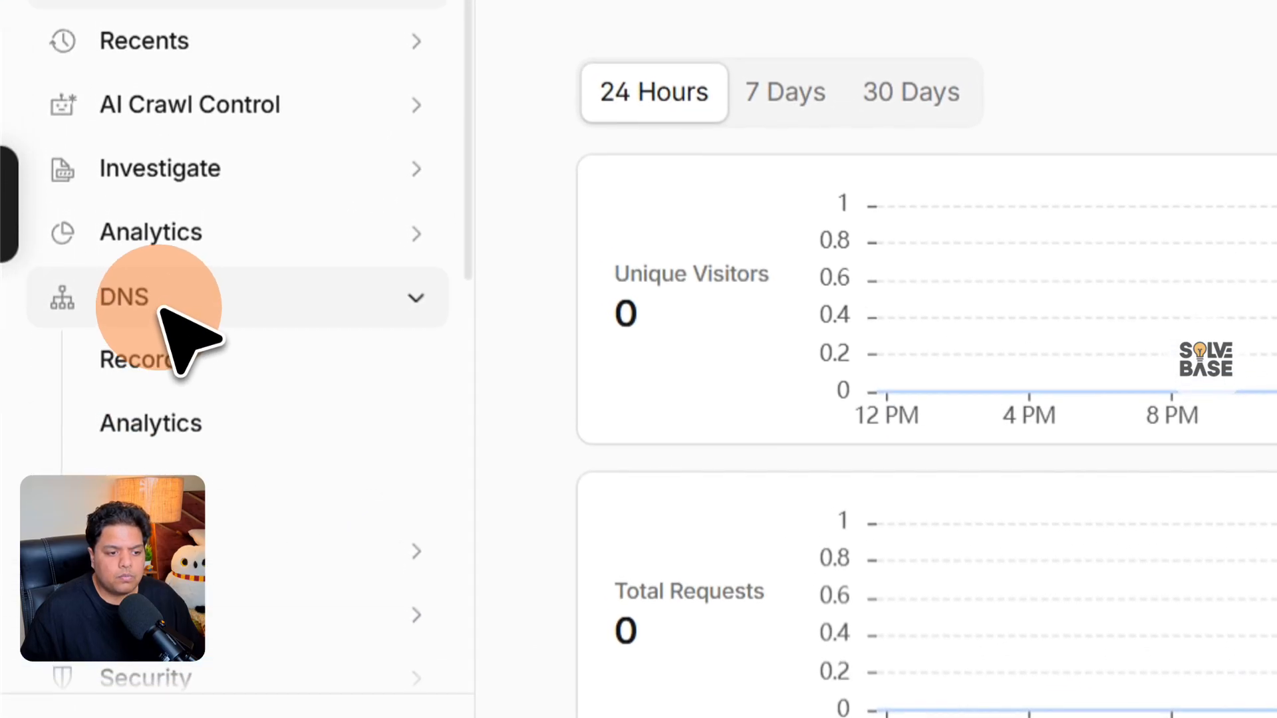
{"action": "left_click", "coordinate": [163, 237]}
{"action": "left_click", "coordinate": [199, 237]}
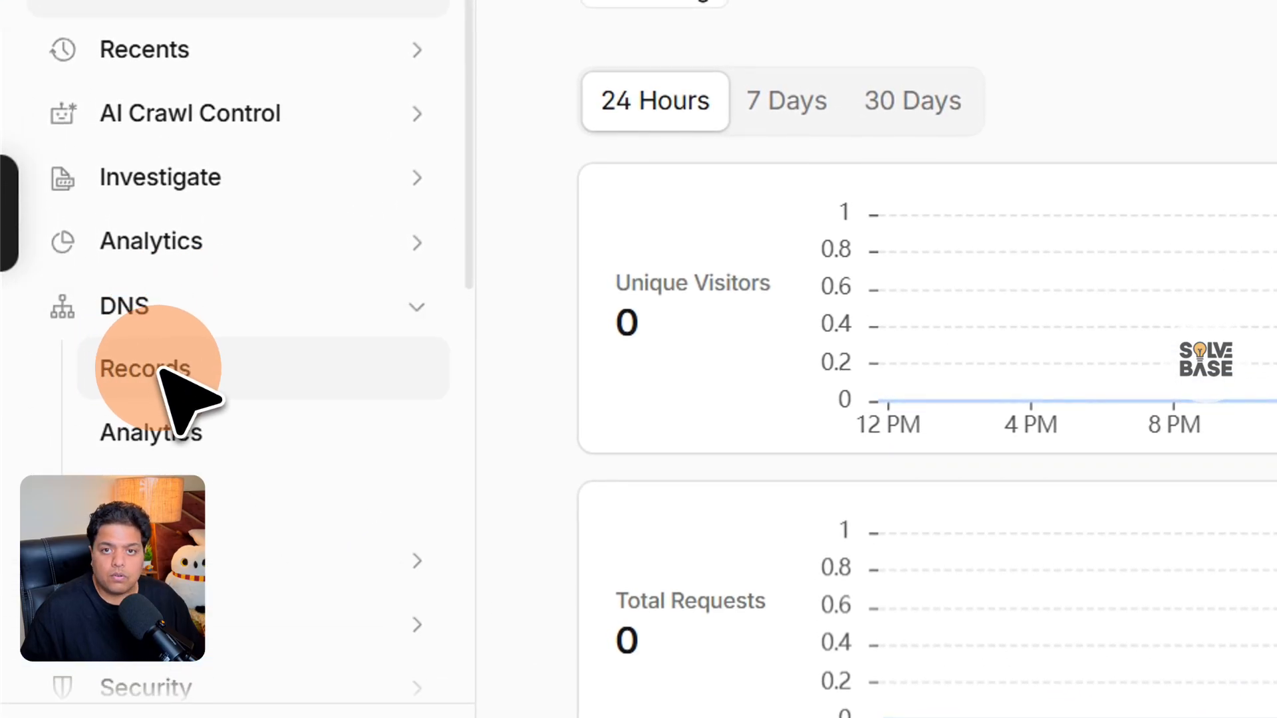
{"action": "left_click", "coordinate": [160, 369]}
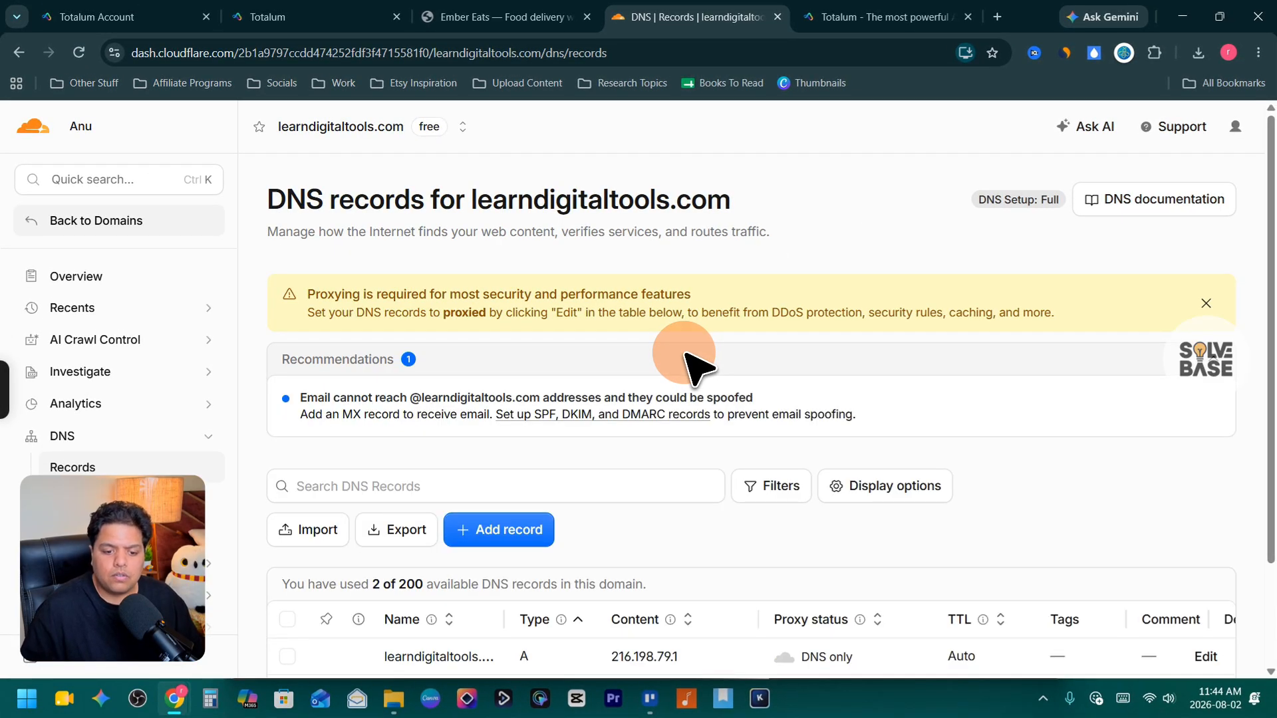
{"action": "scroll", "coordinate": [684, 354], "scroll_direction": "down", "scroll_amount": 2}
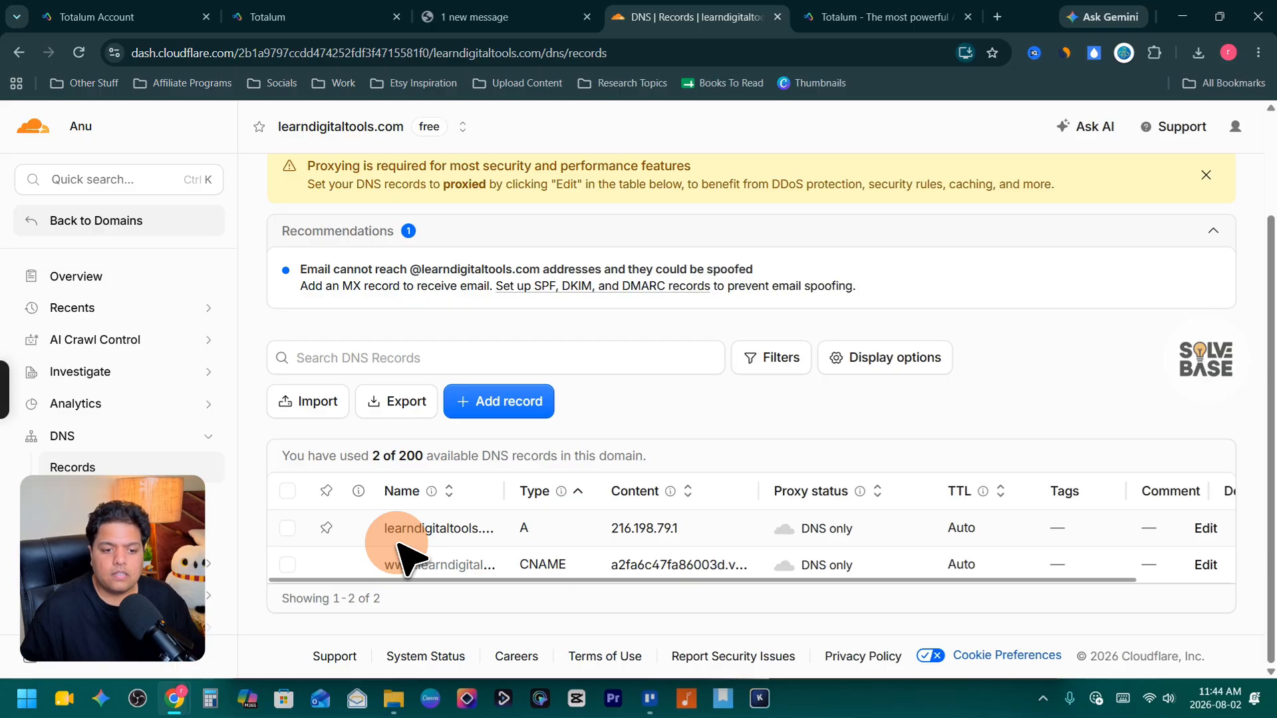
- Delete both existing DNS records of learndigitaltools.com, confirming with DELETE
{"action": "left_click", "coordinate": [288, 492]}
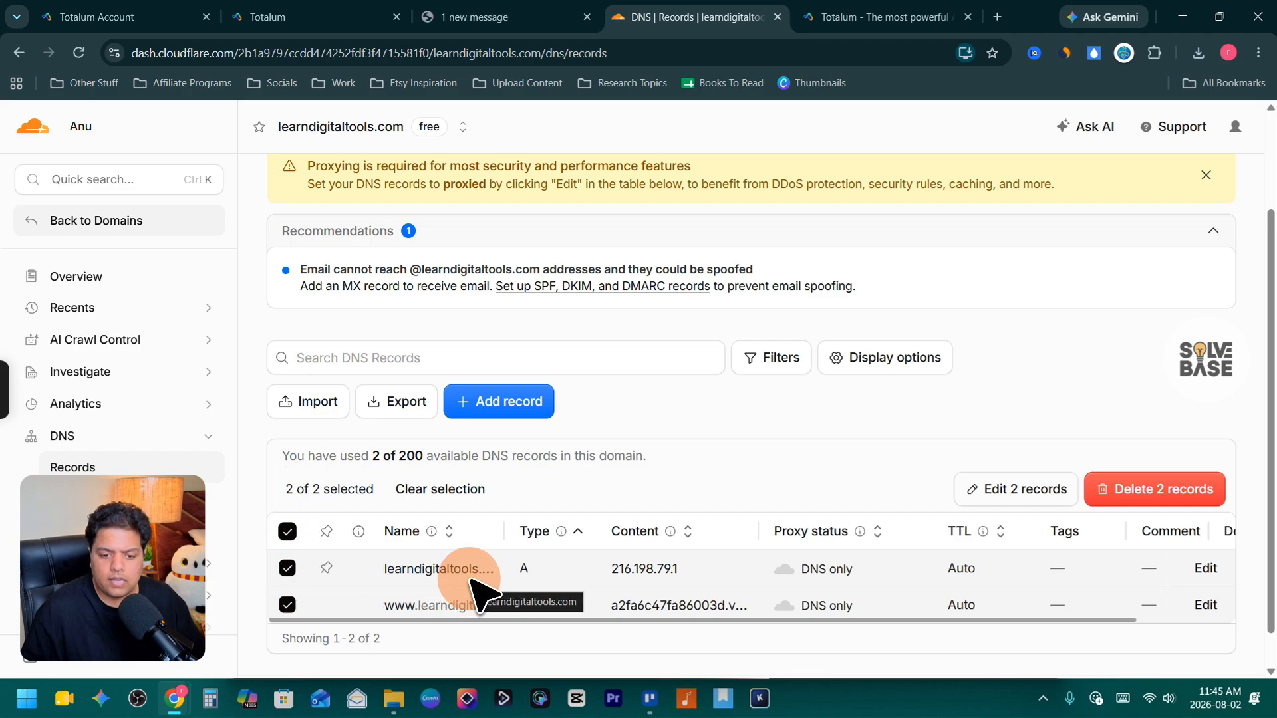
{"action": "left_click", "coordinate": [1160, 492]}
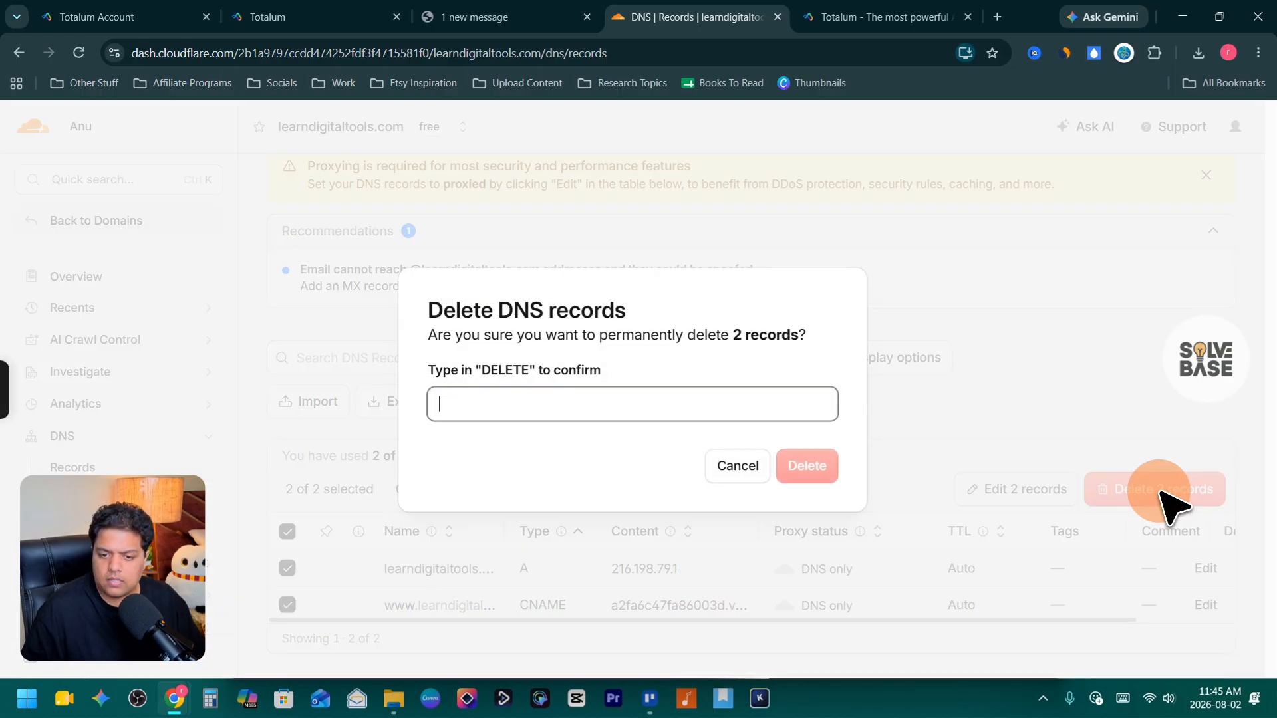
{"action": "type", "text": "DELETE"}
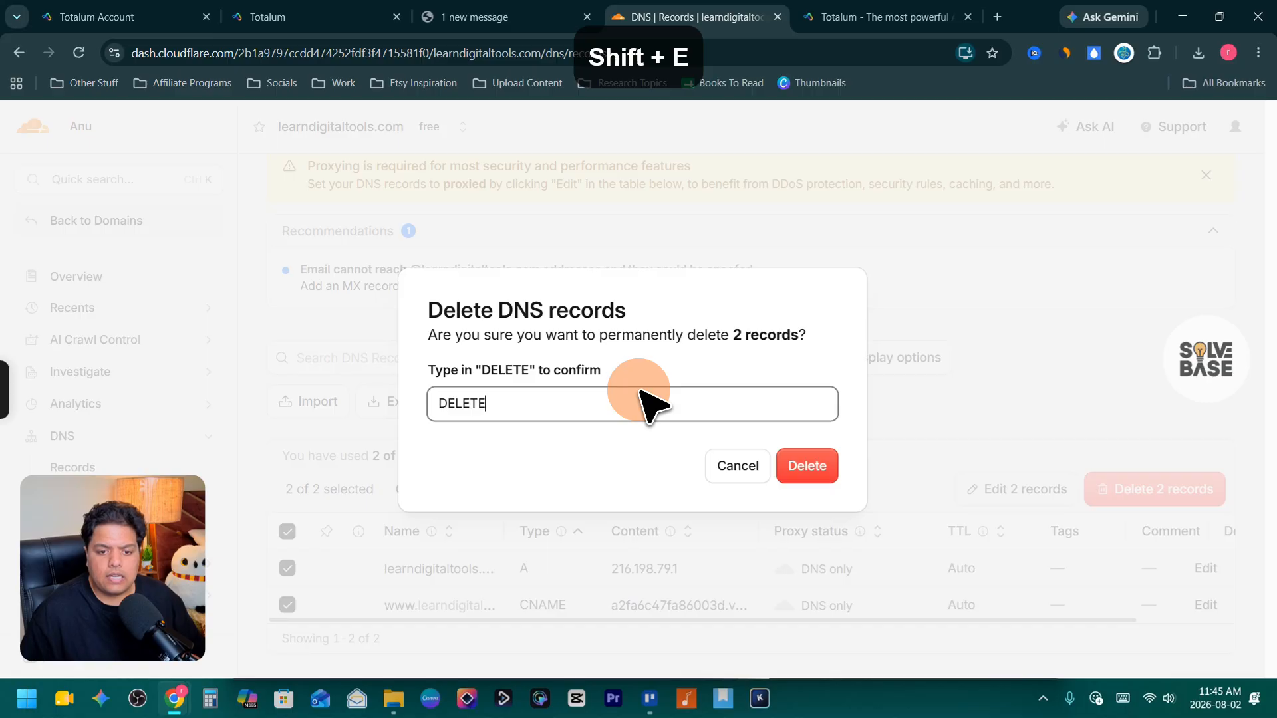
{"action": "left_click", "coordinate": [806, 469]}
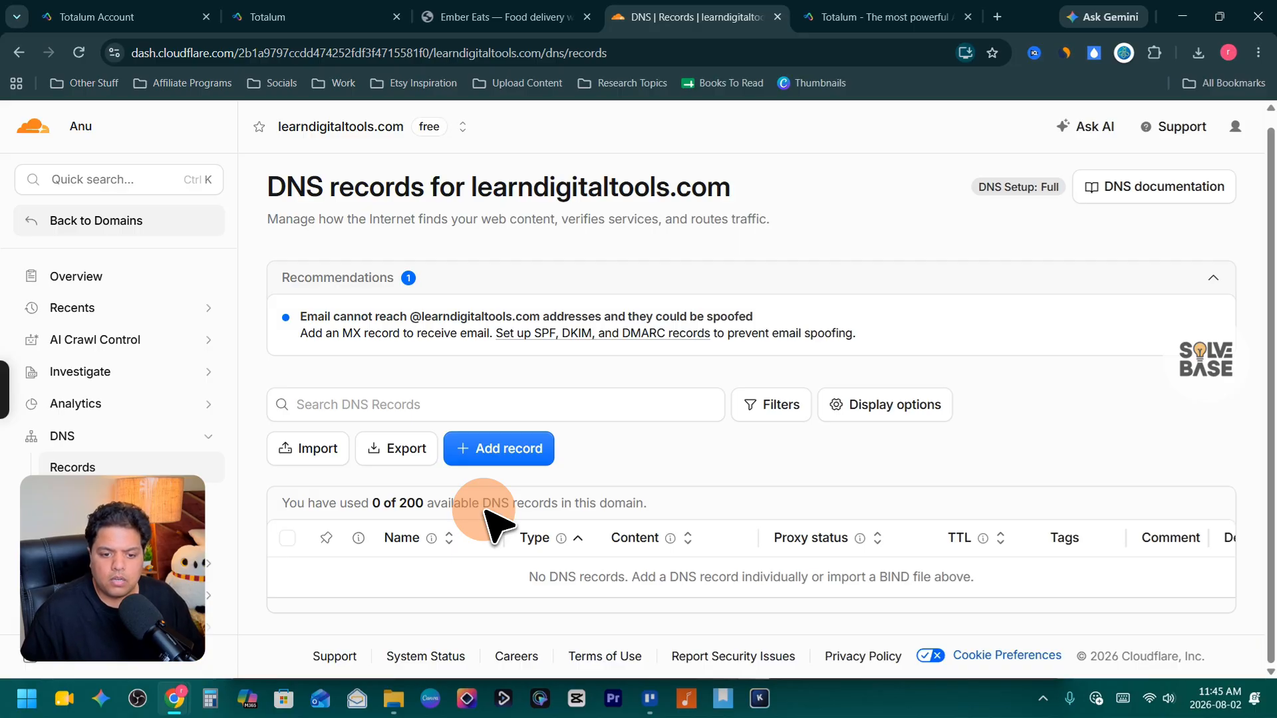
{"action": "left_click", "coordinate": [507, 452]}
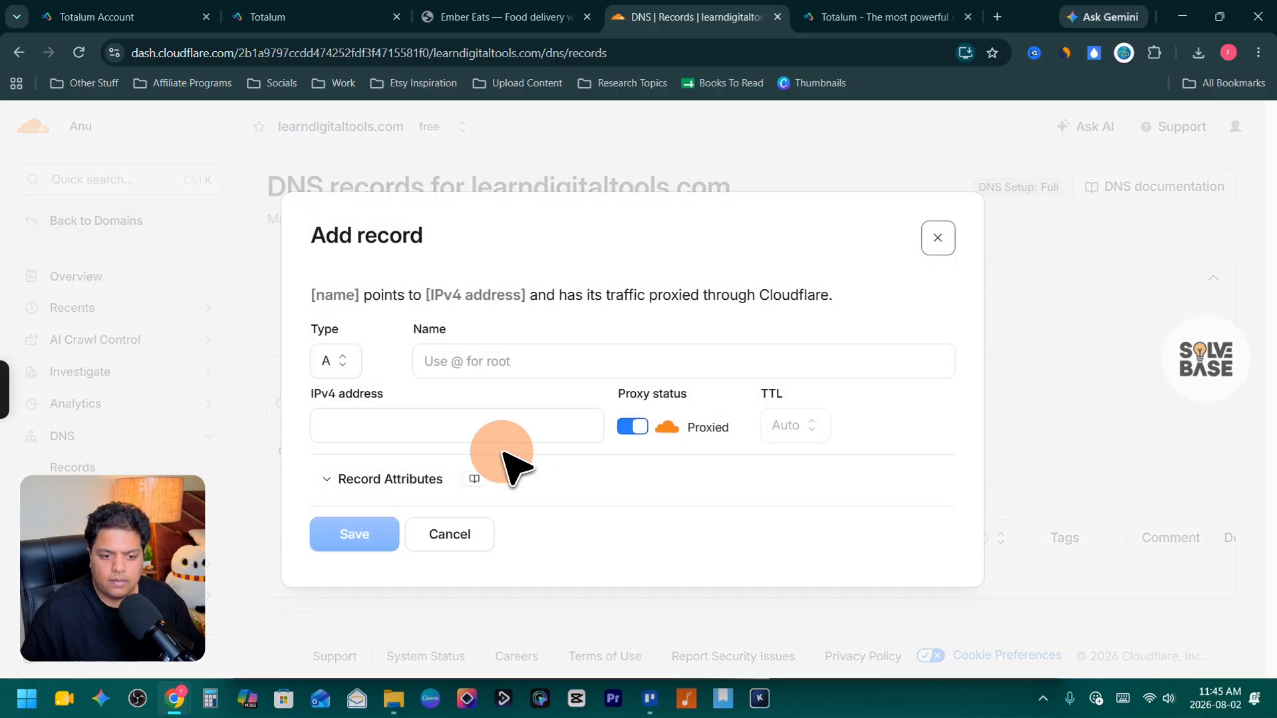
{"action": "left_click", "coordinate": [324, 18]}
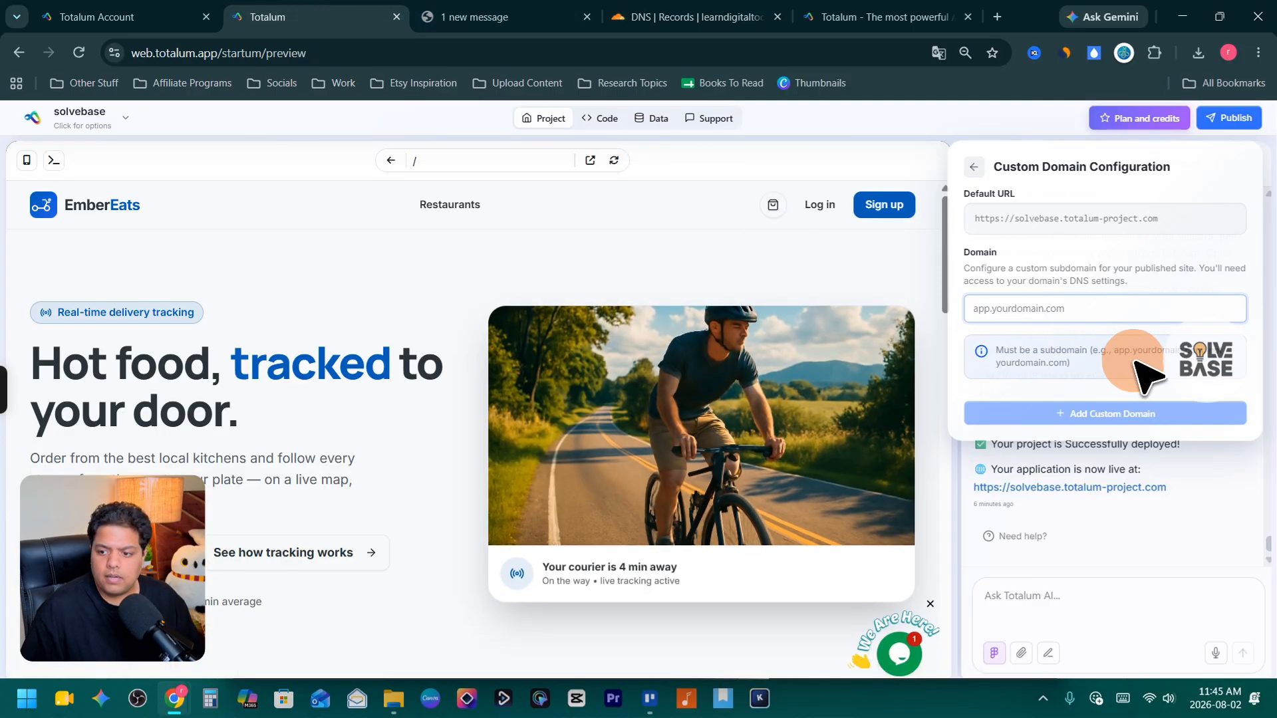
{"action": "left_click", "coordinate": [672, 19]}
{"action": "left_click", "coordinate": [937, 237]}
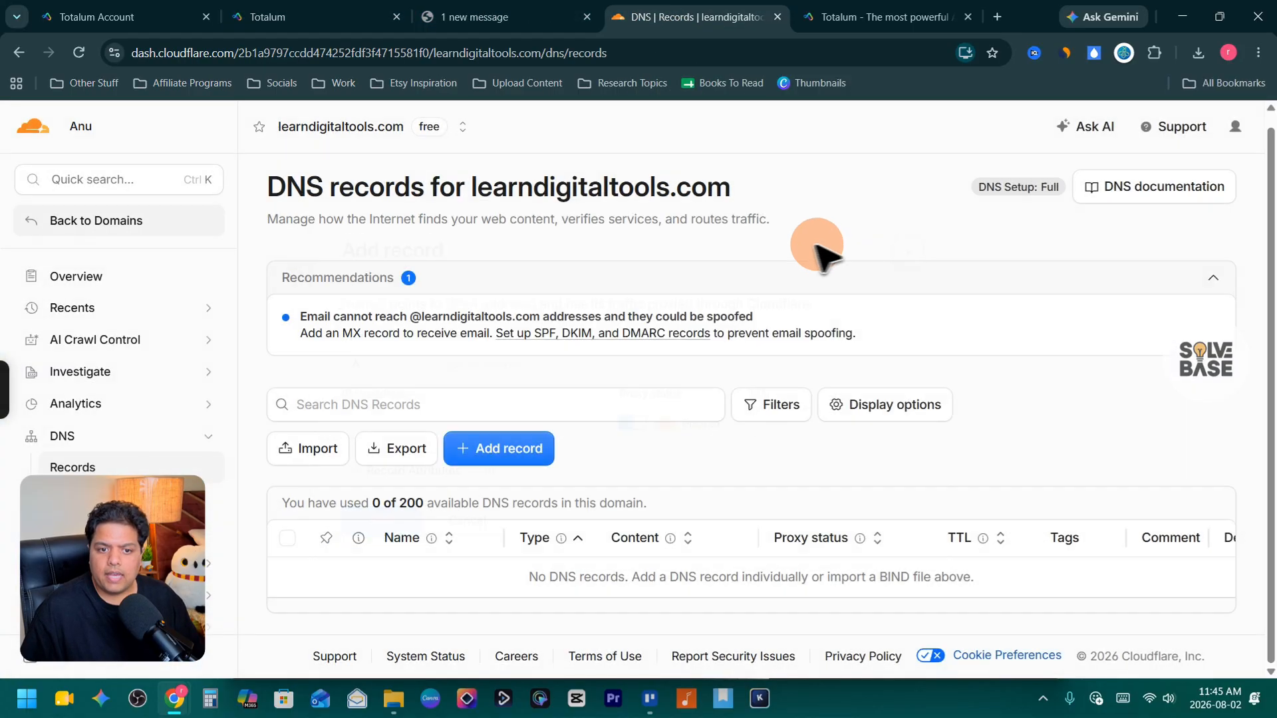
- Copy the domain name learndigitaltools.com from Cloudflare into the Domain field of Totalum's custom domain configuration
{"action": "left_click_drag", "start_coordinate": [731, 189], "coordinate": [478, 193]}
{"action": "key", "text": "ctrl+c"}
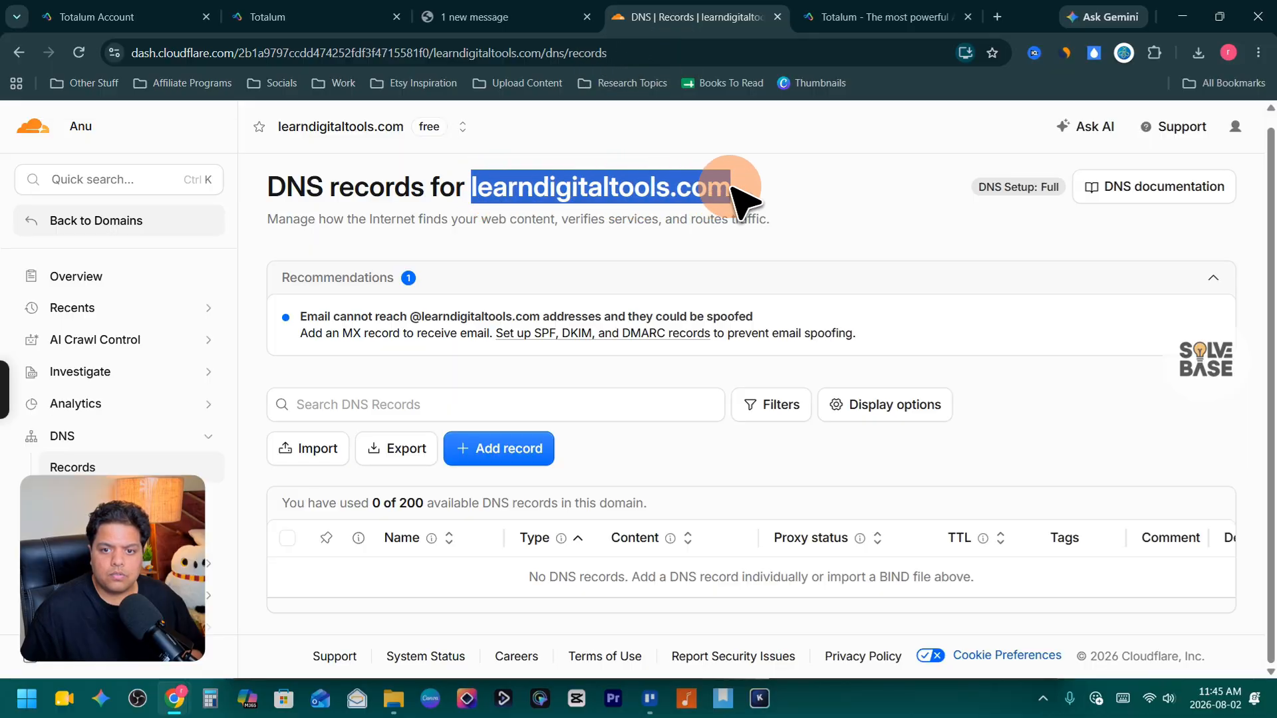
{"action": "left_click_drag", "start_coordinate": [736, 189], "coordinate": [486, 193]}
{"action": "key", "text": "ctrl+c"}
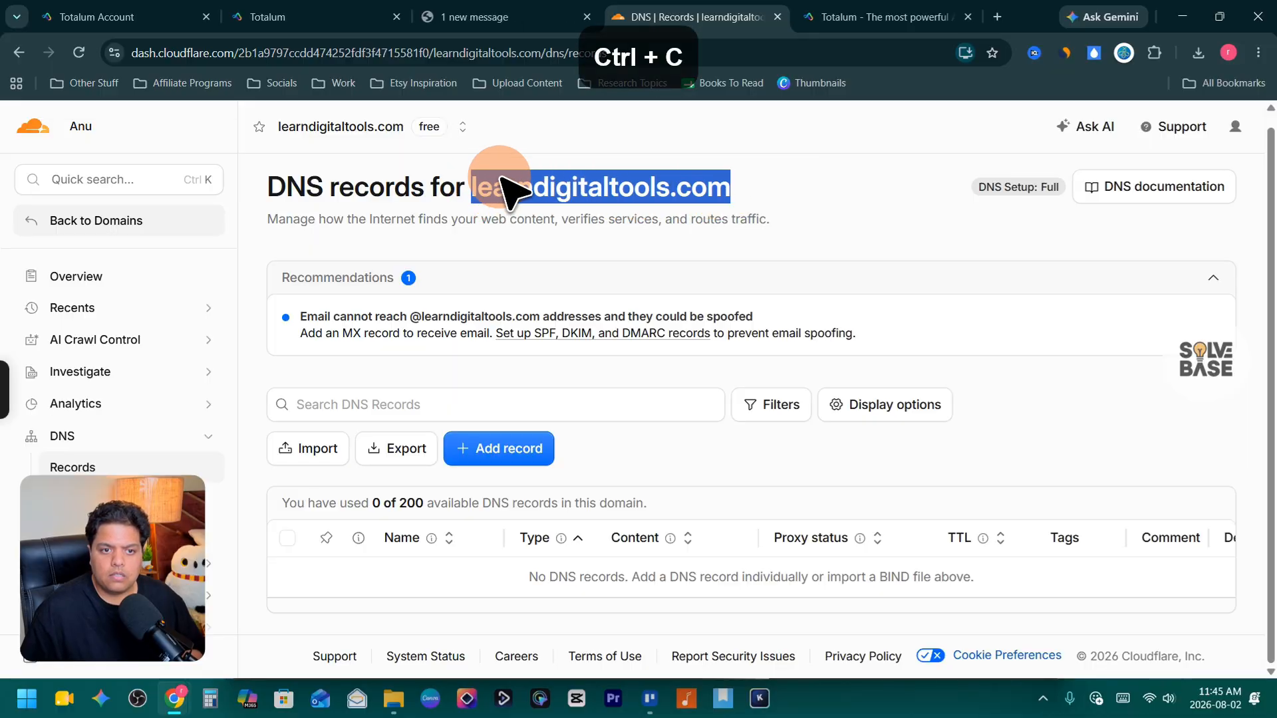
{"action": "left_click", "coordinate": [285, 17]}
{"action": "left_click", "coordinate": [1017, 308]}
{"action": "key", "text": "ctrl+v"}
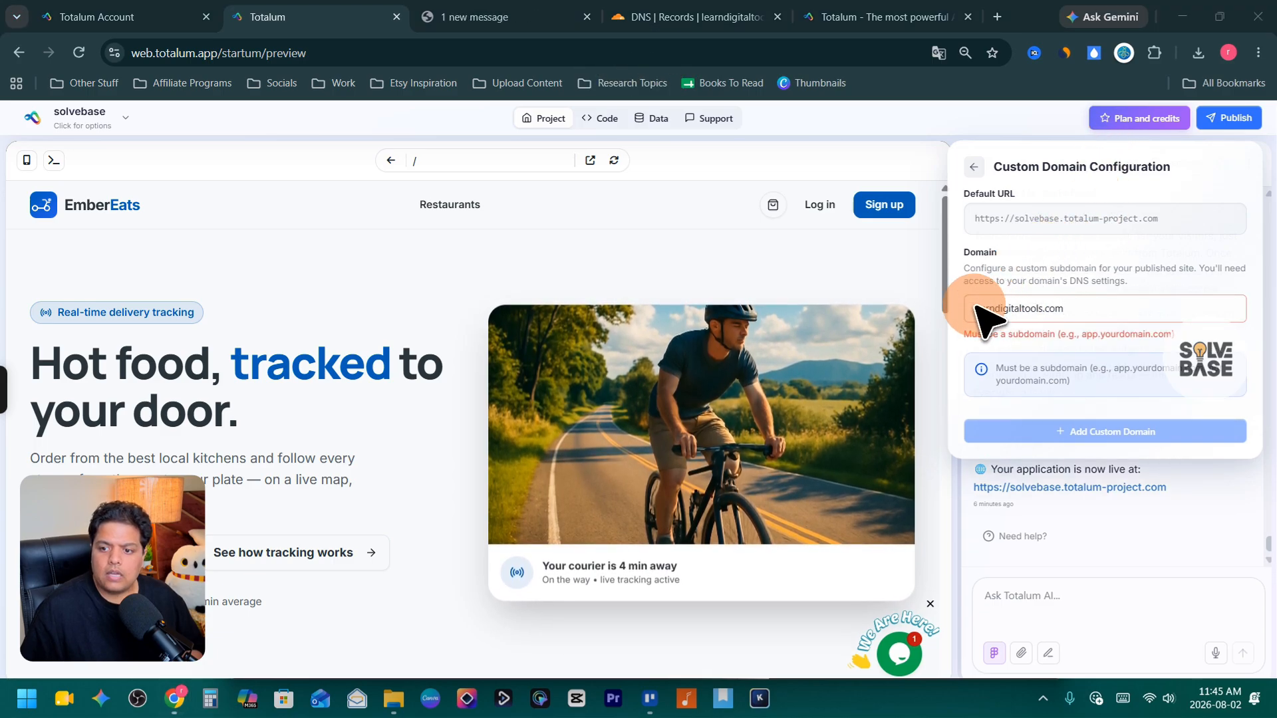
- Prefix the entered domain with the subdomain "app." to make it app.learndigitaltools.com
{"action": "left_click", "coordinate": [974, 307]}
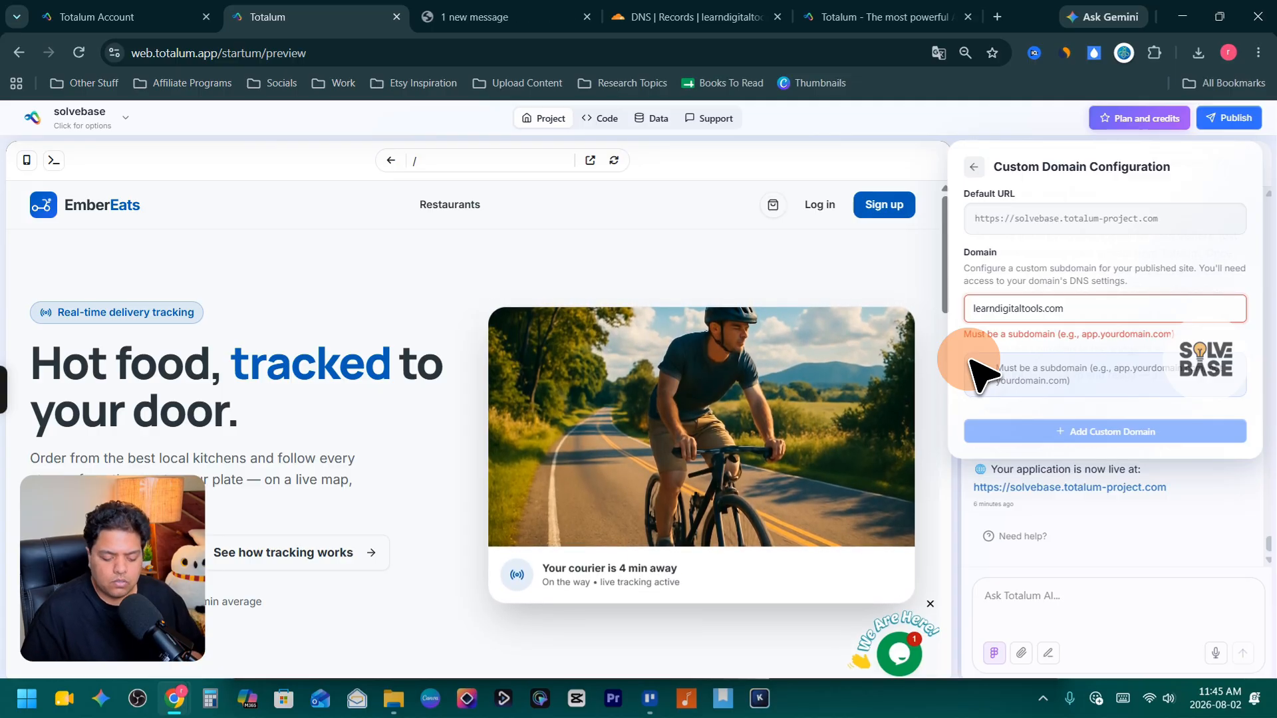
{"action": "type", "text": "app."}
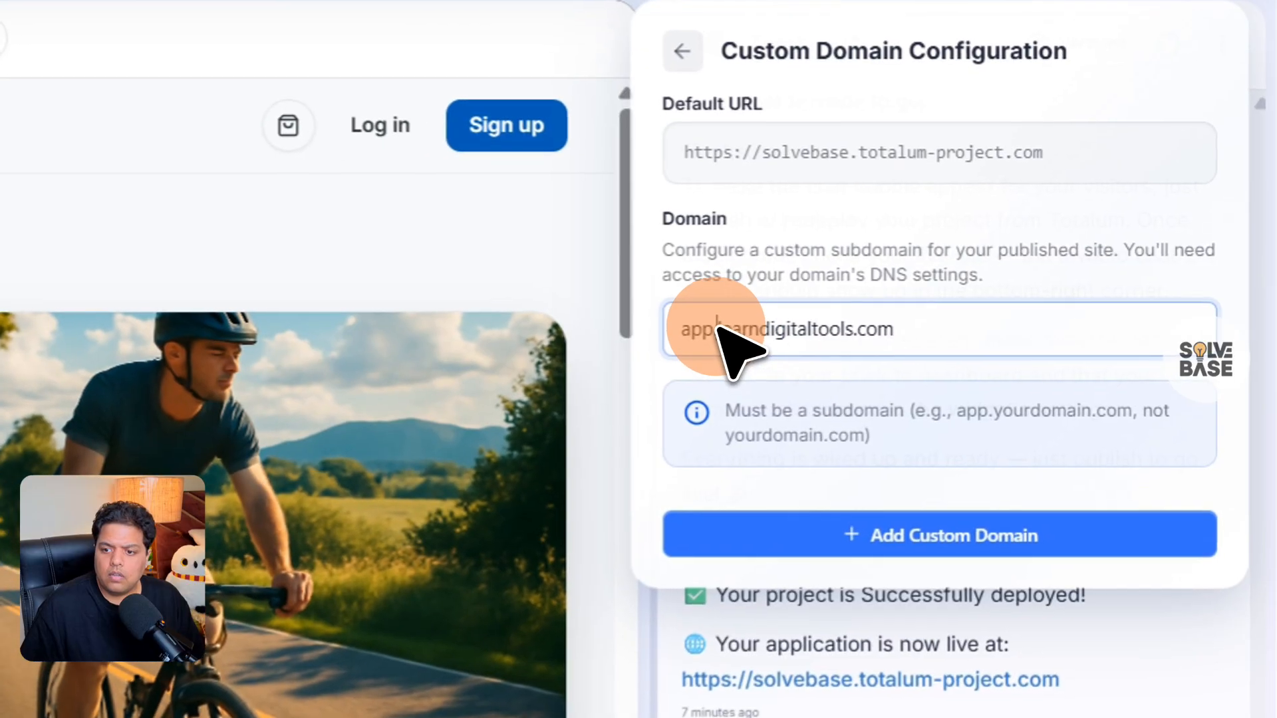
{"action": "left_click_drag", "start_coordinate": [992, 308], "coordinate": [1108, 302]}
{"action": "mouse_move", "coordinate": [654, 332]}
{"action": "left_mouse_down"}
{"action": "mouse_move", "coordinate": [685, 333]}
{"action": "mouse_move", "coordinate": [669, 329]}
{"action": "left_mouse_up"}
{"action": "left_click", "coordinate": [730, 330]}
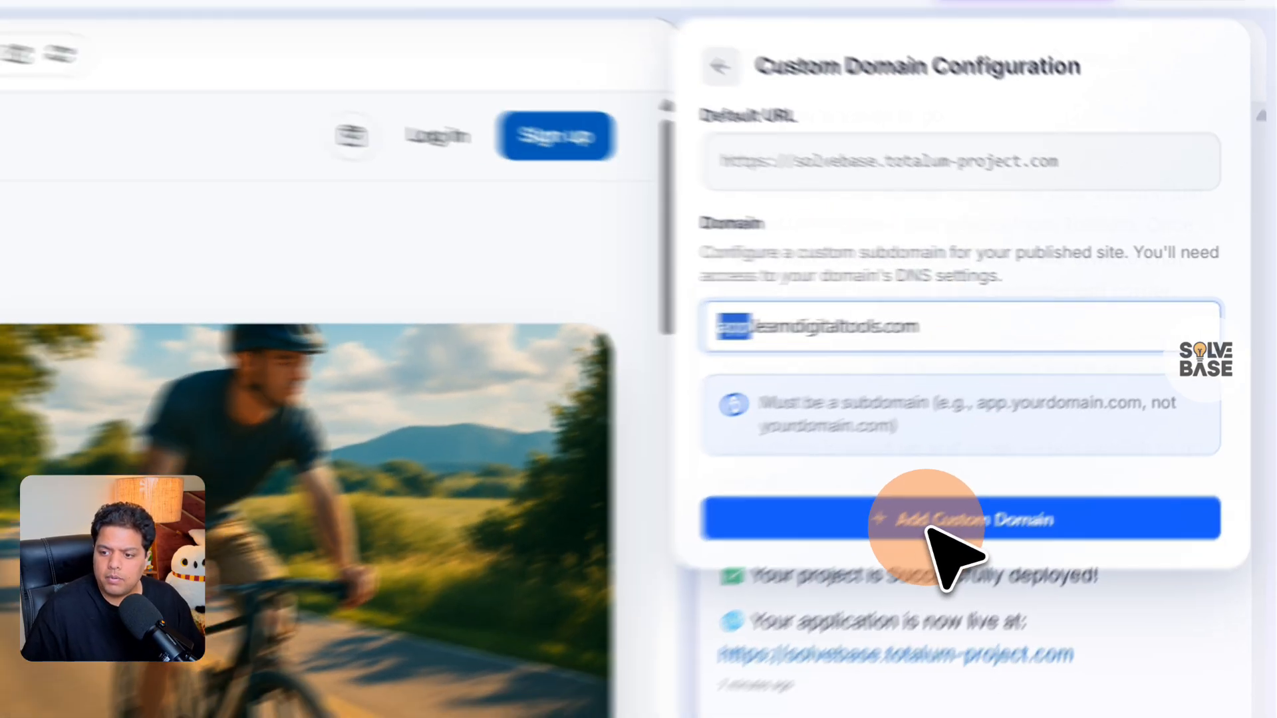
- Add app.learndigitaltools.com as the project's custom domain and review the required DNS records
{"action": "left_click", "coordinate": [961, 528]}
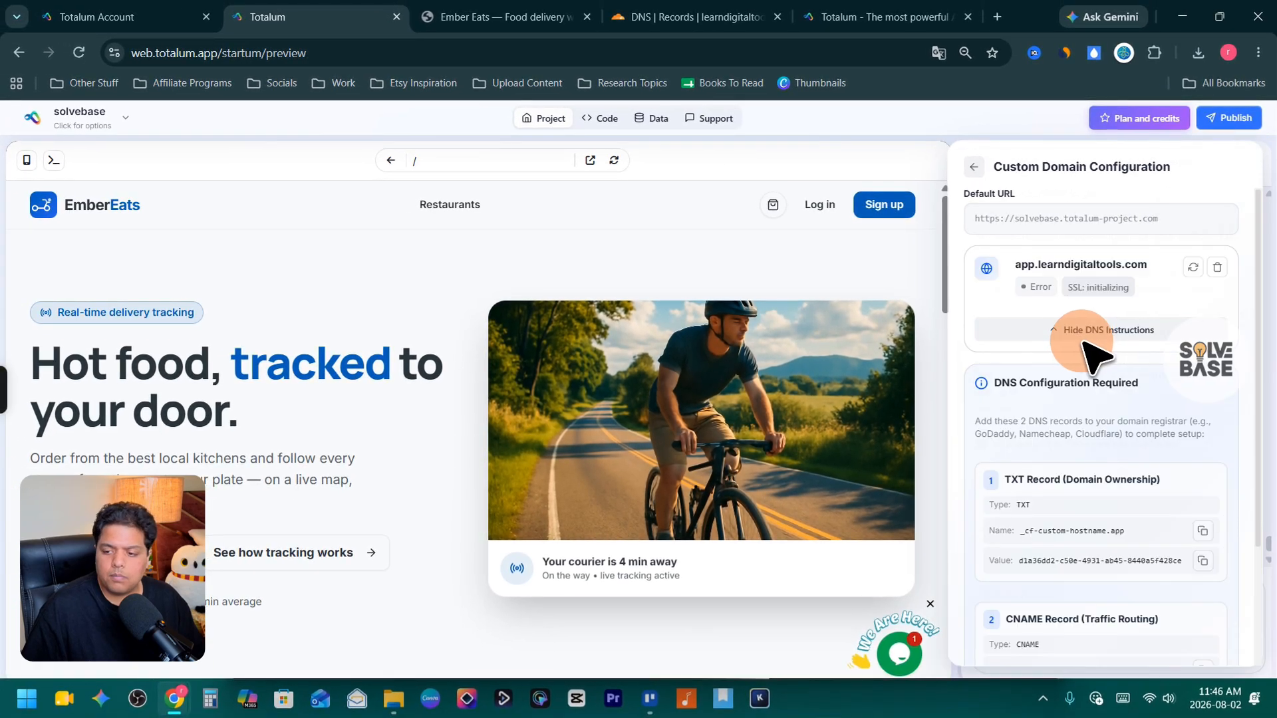
{"action": "scroll", "coordinate": [1094, 359], "scroll_direction": "down", "scroll_amount": 3}
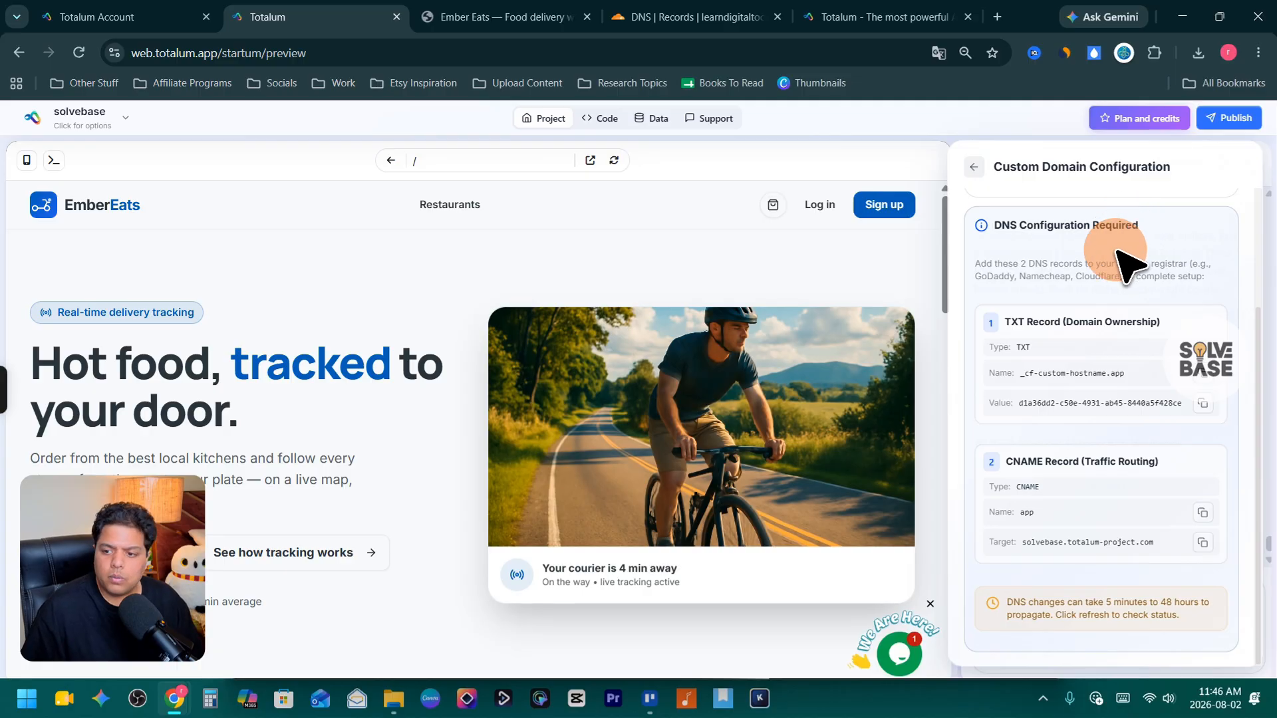
{"action": "double_click", "coordinate": [1014, 323]}
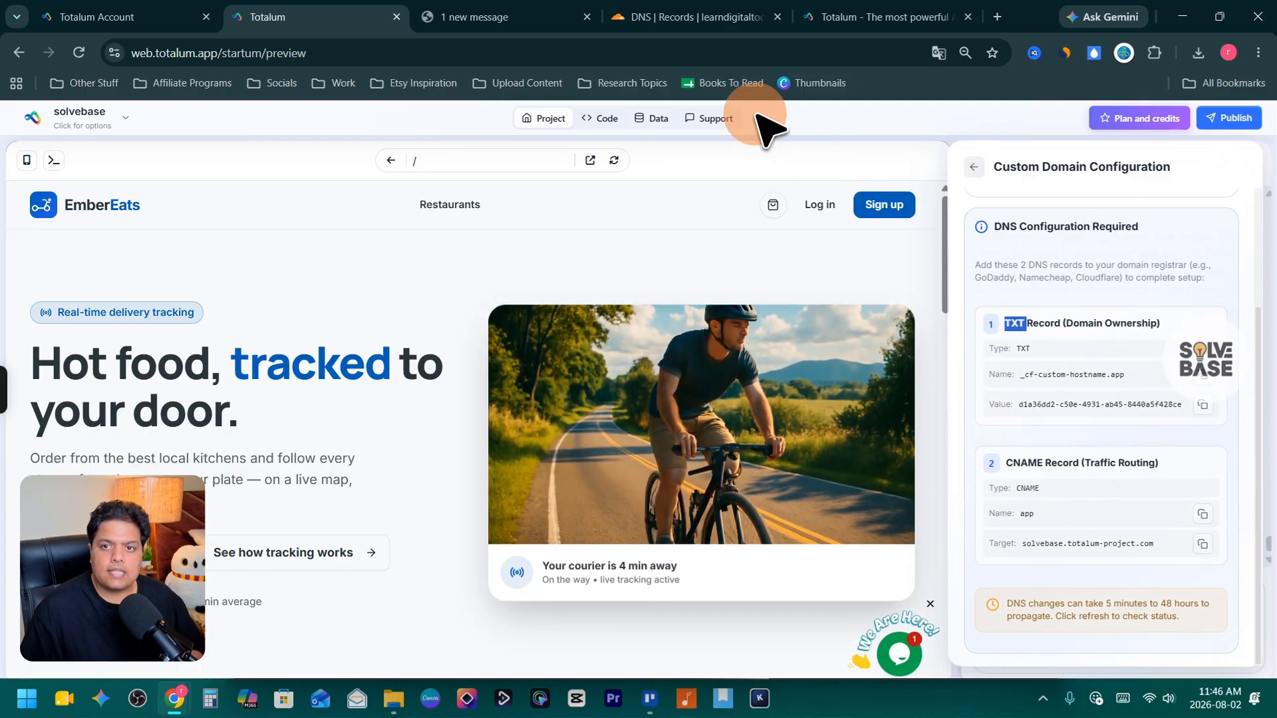
- Switch to the Cloudflare DNS records of learndigitaltools.com and start a new record of type TXT
{"action": "left_click", "coordinate": [679, 20]}
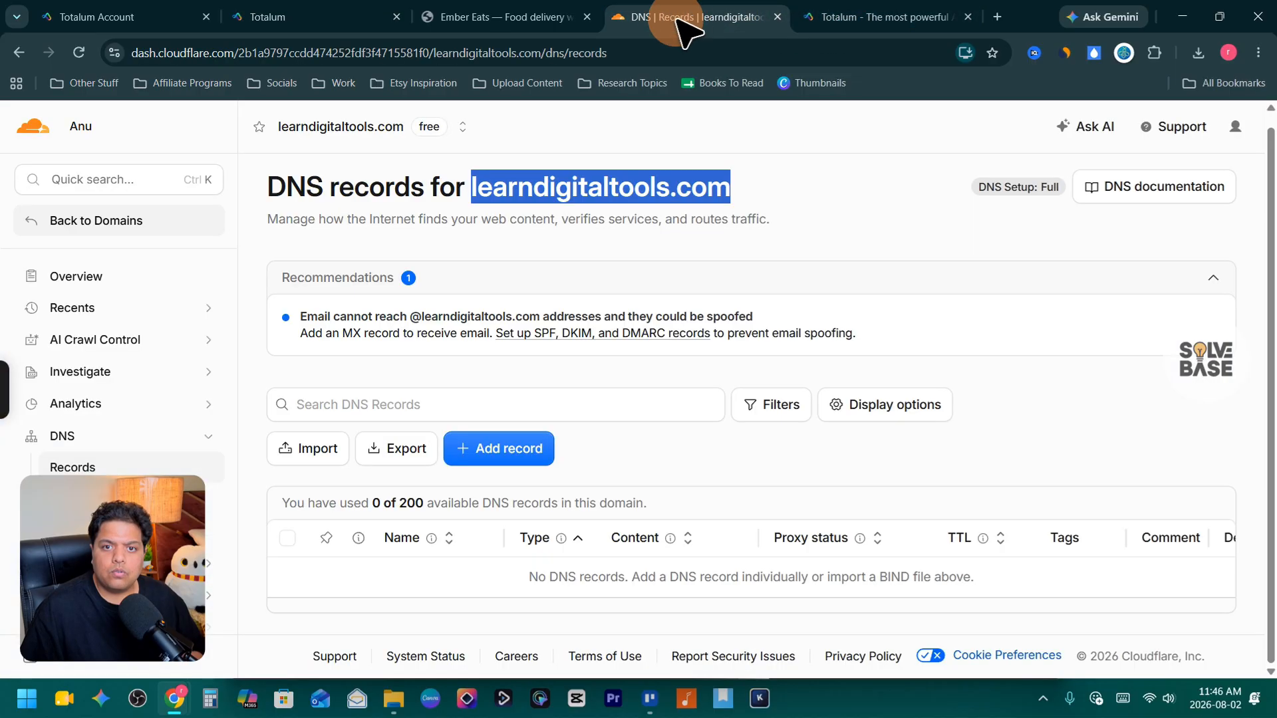
{"action": "left_click_drag", "start_coordinate": [678, 20], "coordinate": [522, 16]}
{"action": "left_click", "coordinate": [505, 446]}
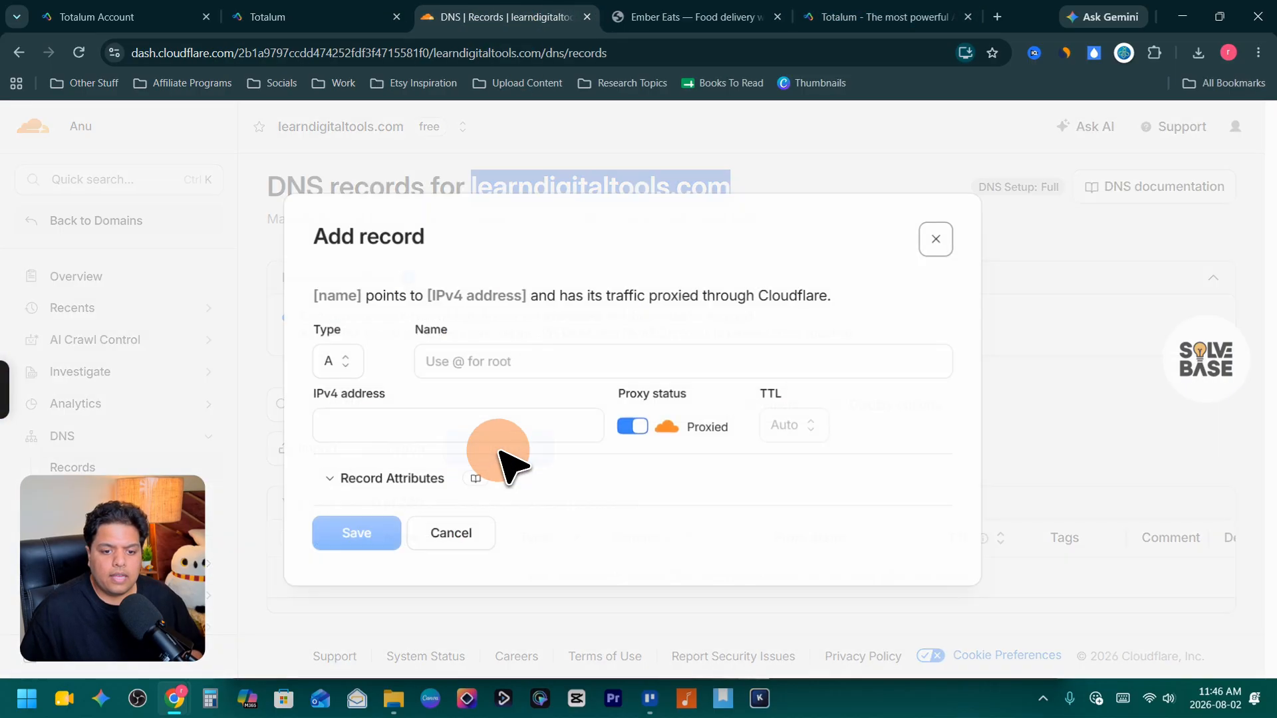
{"action": "left_click", "coordinate": [332, 359]}
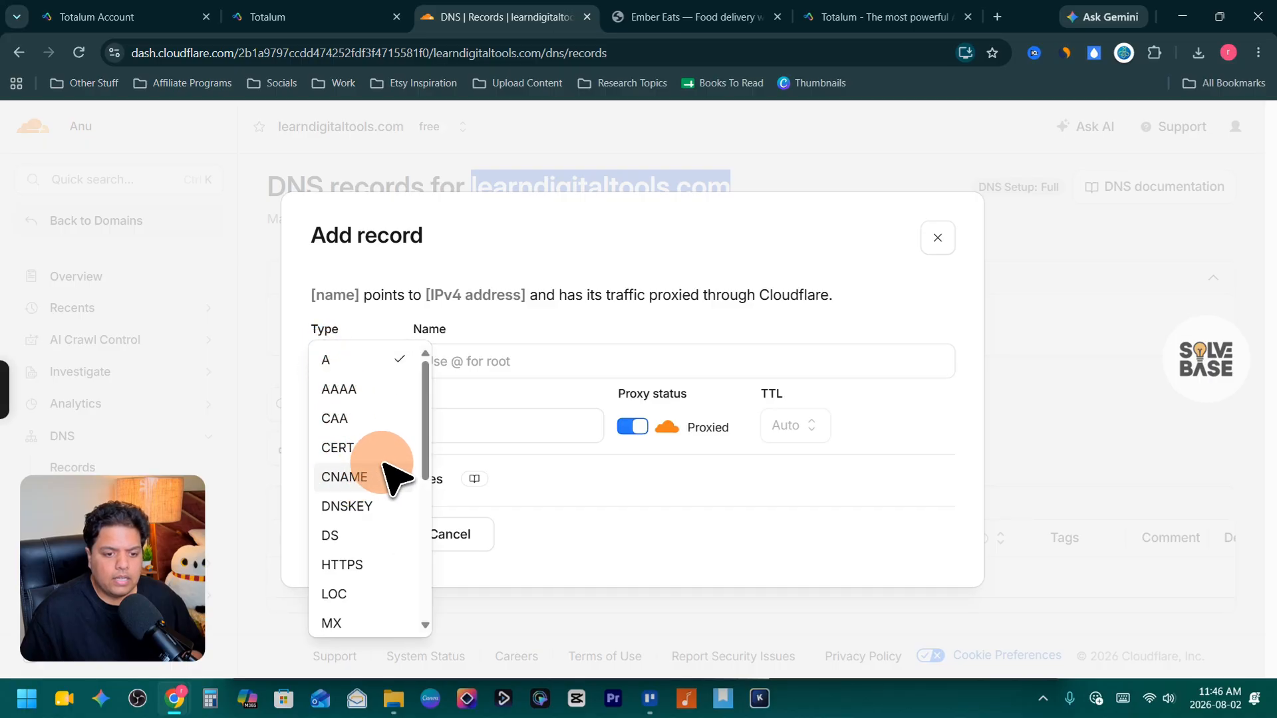
{"action": "scroll", "coordinate": [383, 462], "scroll_direction": "down", "scroll_amount": 4}
{"action": "scroll", "coordinate": [384, 462], "scroll_direction": "up", "scroll_amount": 2}
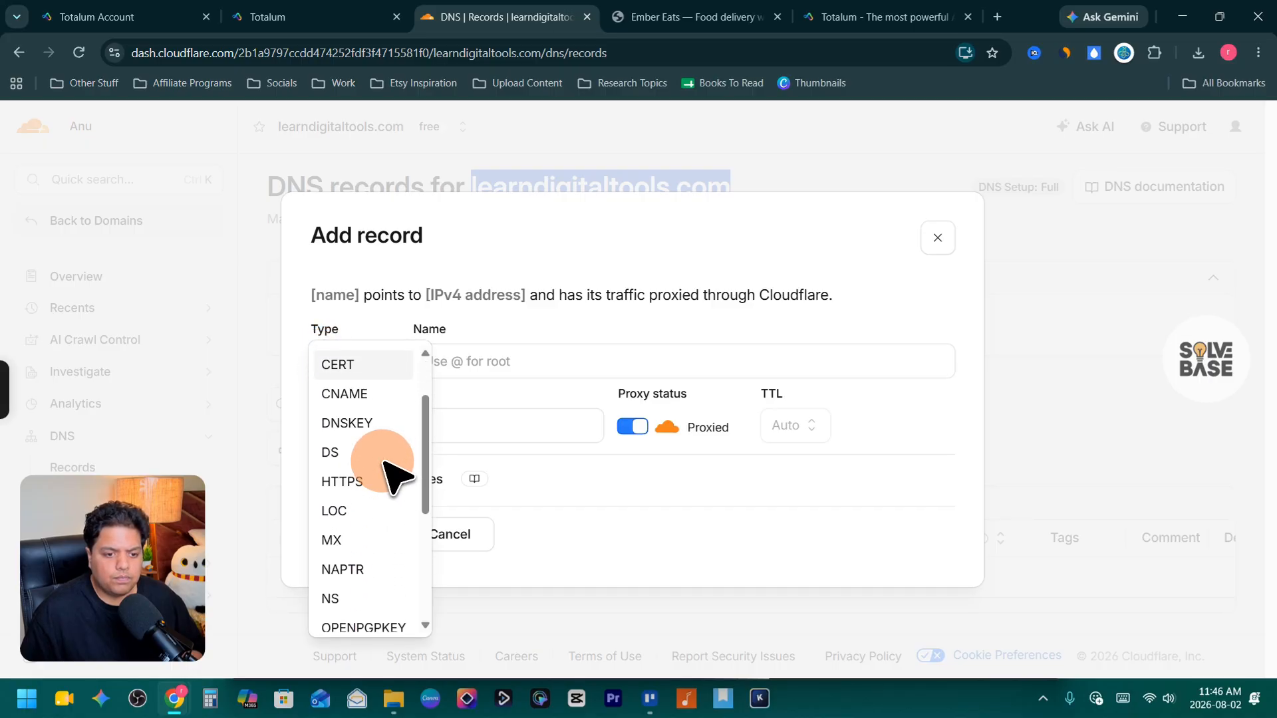
{"action": "scroll", "coordinate": [384, 463], "scroll_direction": "down", "scroll_amount": 4}
{"action": "left_click", "coordinate": [336, 589]}
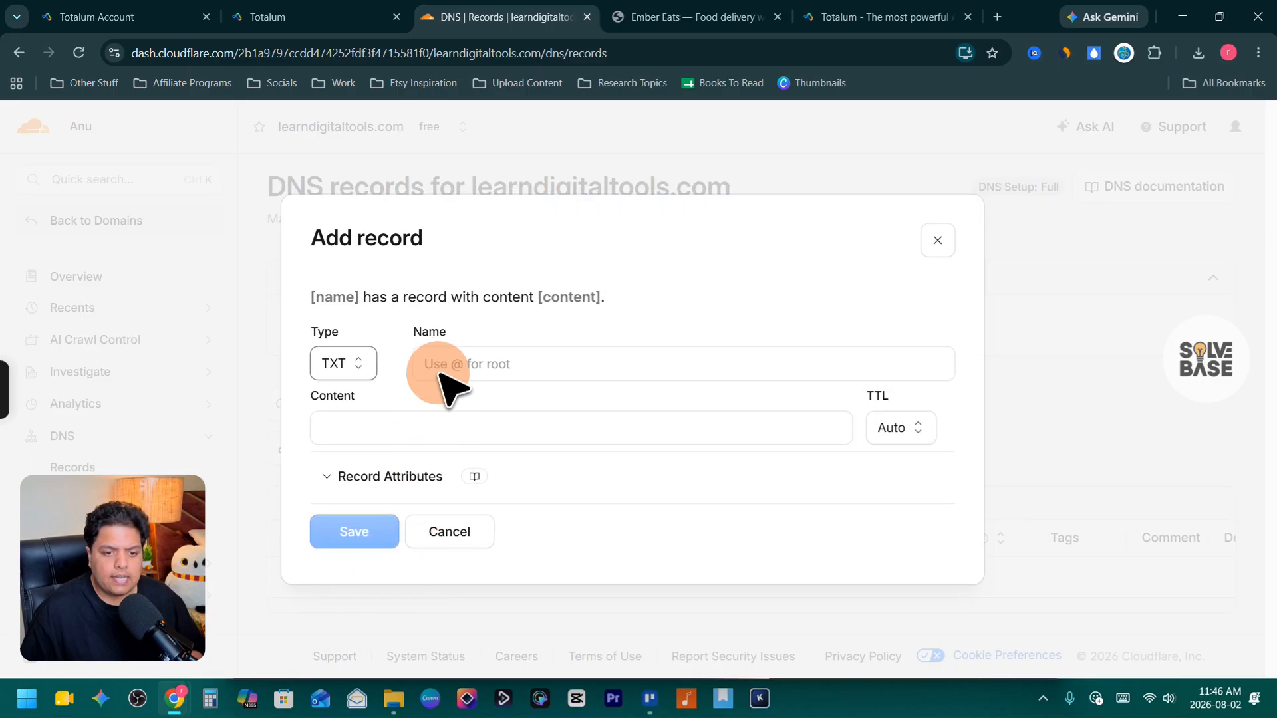
- Copy the TXT record name _cf-custom-hostname.app from Totalum into the Name of the new Cloudflare record
{"action": "left_click", "coordinate": [313, 15]}
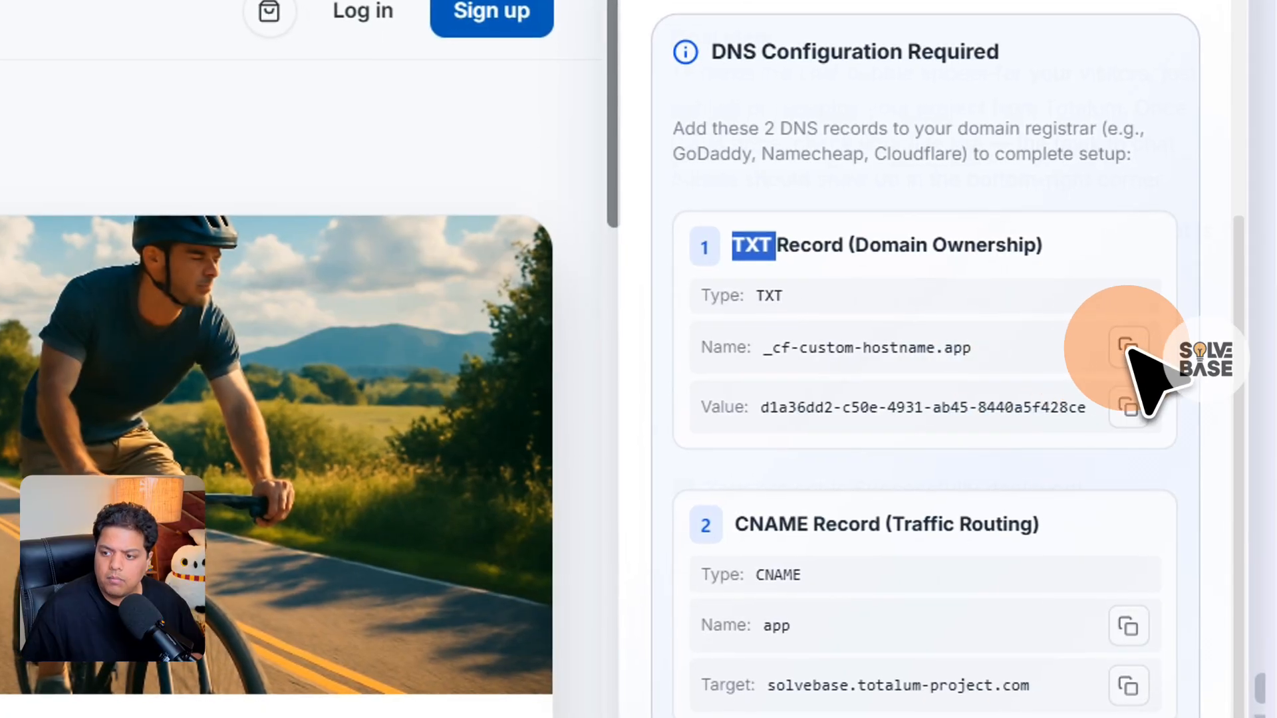
{"action": "left_click", "coordinate": [1175, 364]}
{"action": "left_click", "coordinate": [466, 15]}
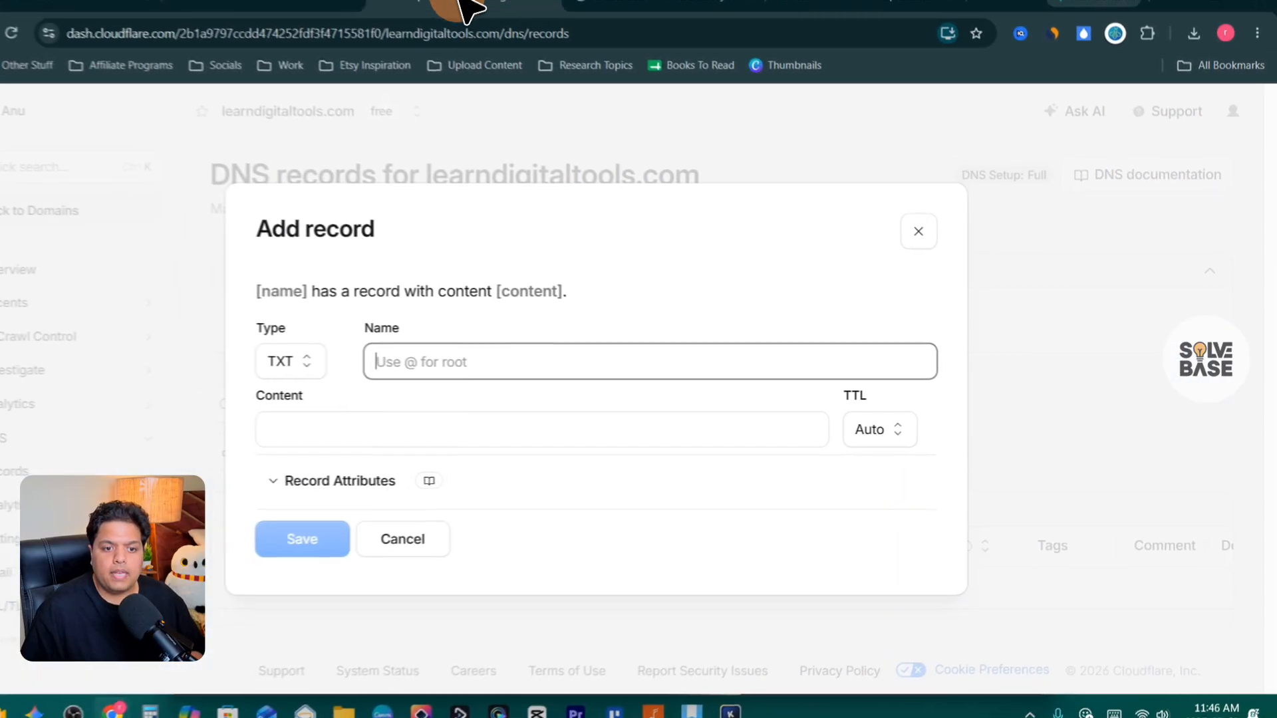
{"action": "left_click", "coordinate": [492, 363]}
{"action": "key", "text": "ctrl+v"}
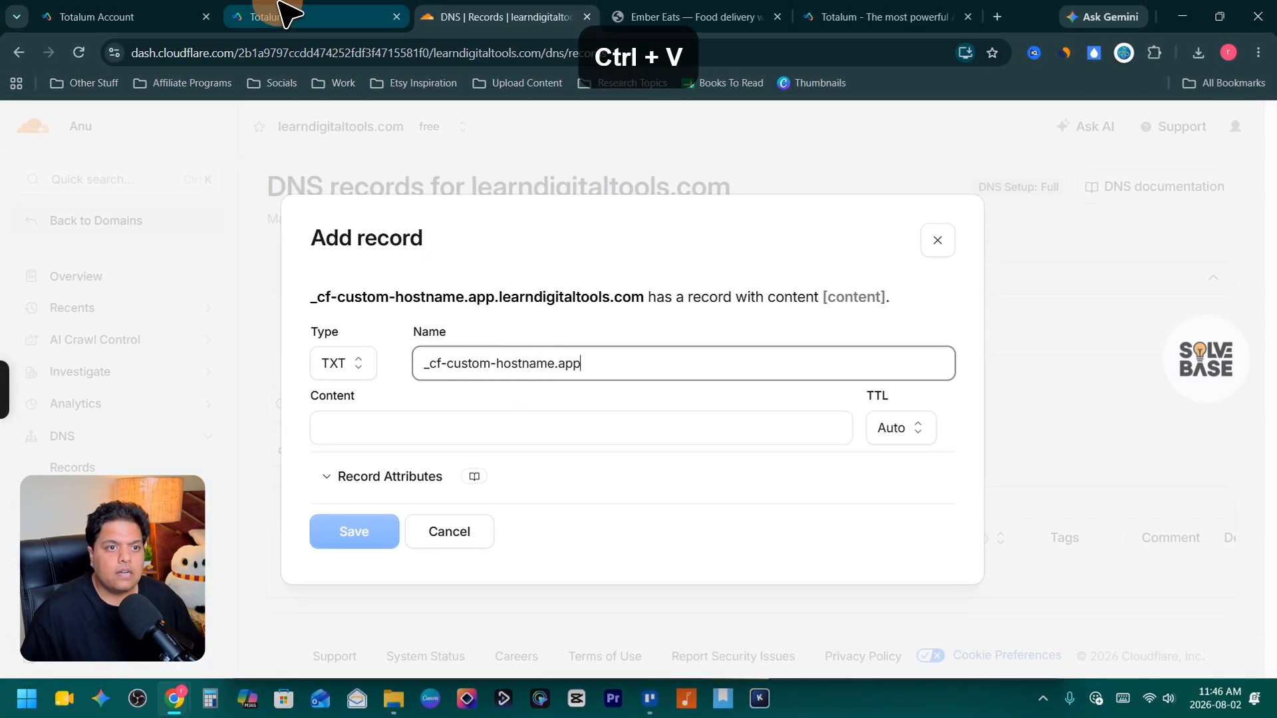
- Copy the TXT record's domain verification value from Totalum into the Content of the Cloudflare record and save it
{"action": "left_click", "coordinate": [351, 14]}
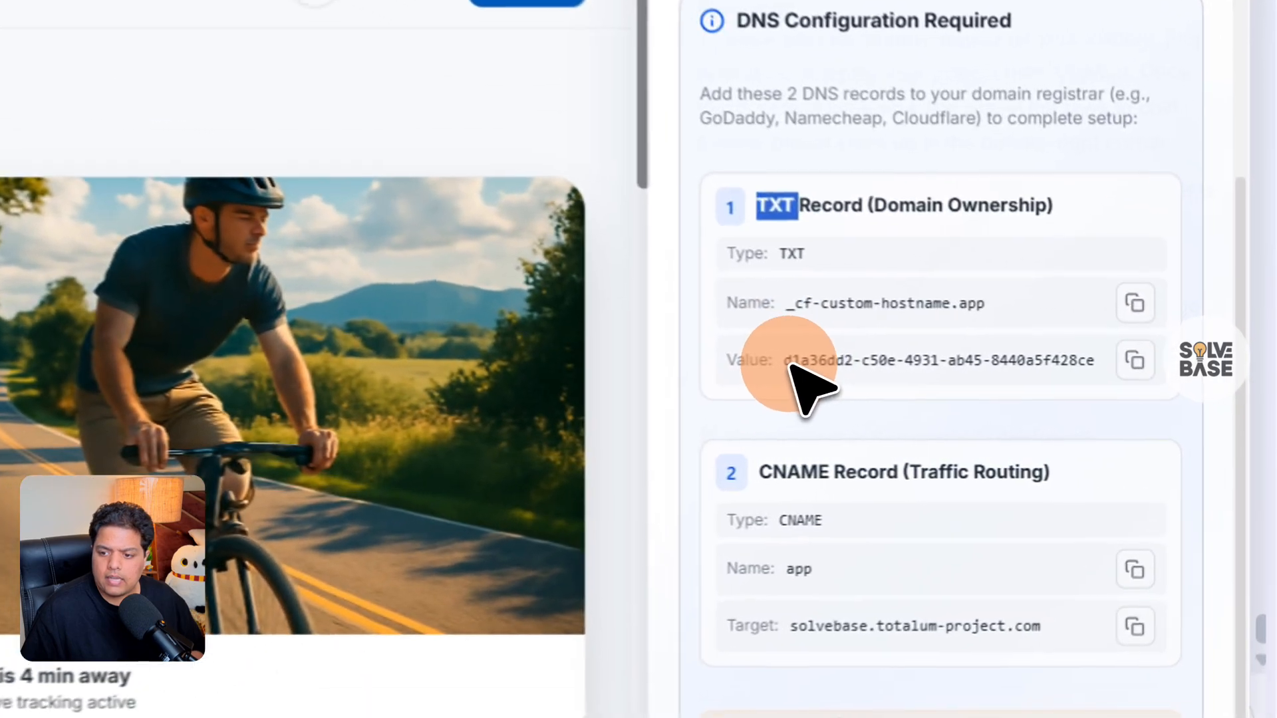
{"action": "left_click_drag", "start_coordinate": [951, 391], "coordinate": [1140, 391]}
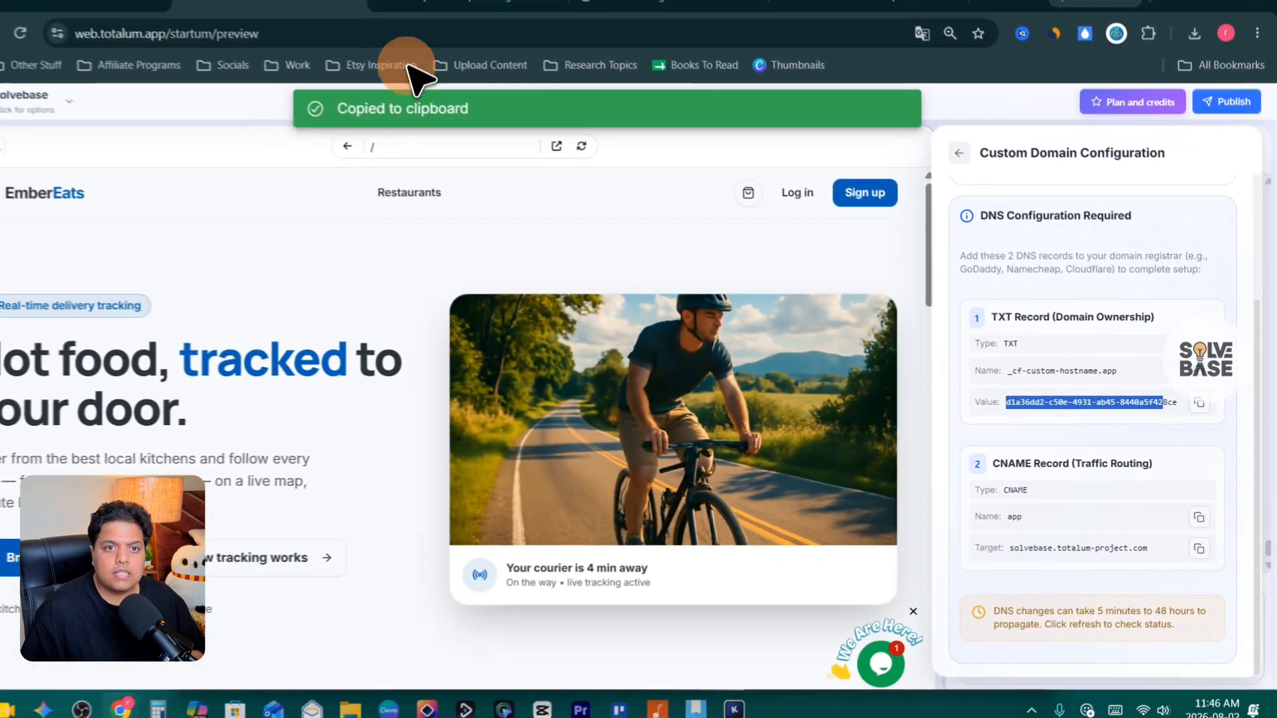
{"action": "left_click", "coordinate": [465, 16]}
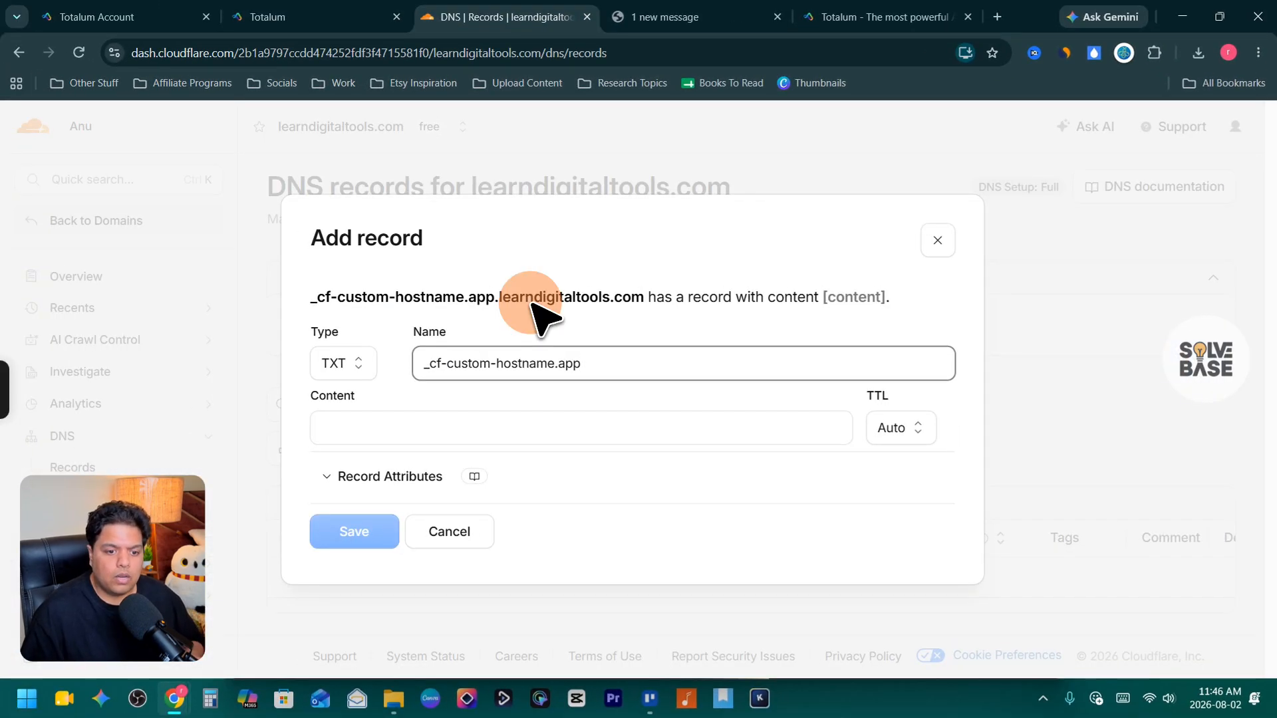
{"action": "left_click", "coordinate": [403, 429]}
{"action": "key", "text": "ctrl+v"}
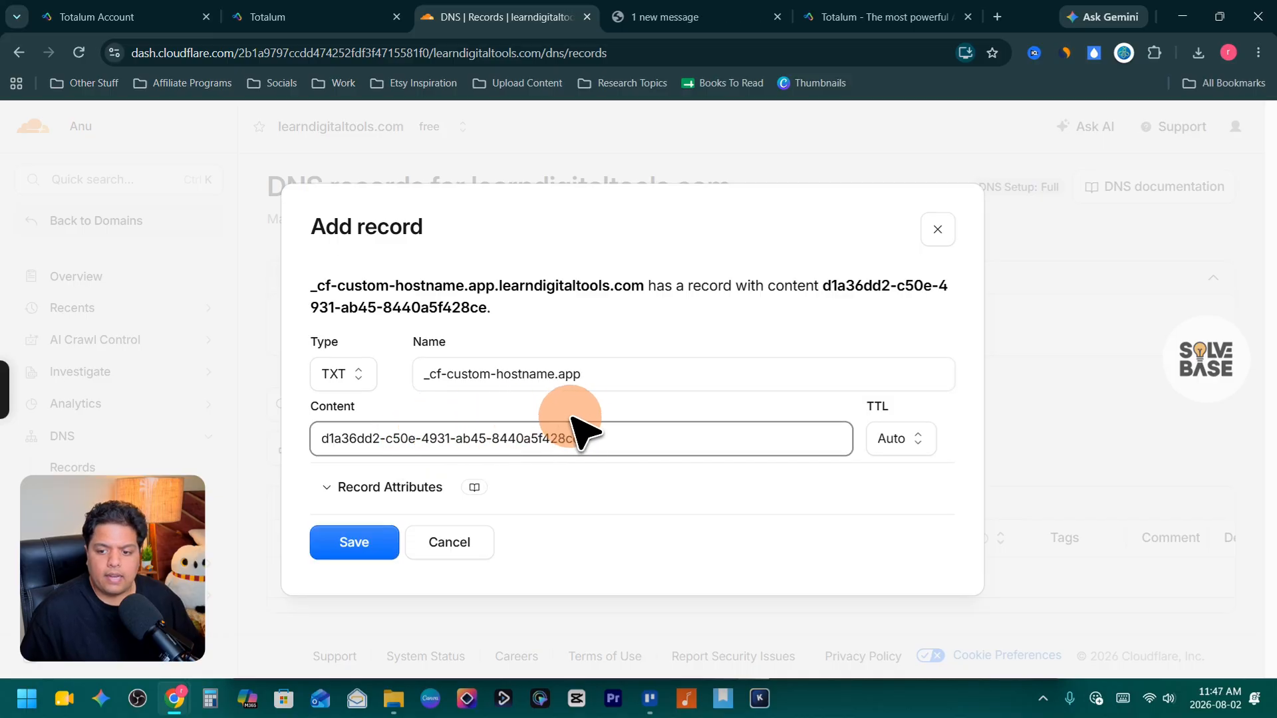
{"action": "left_click", "coordinate": [371, 541]}
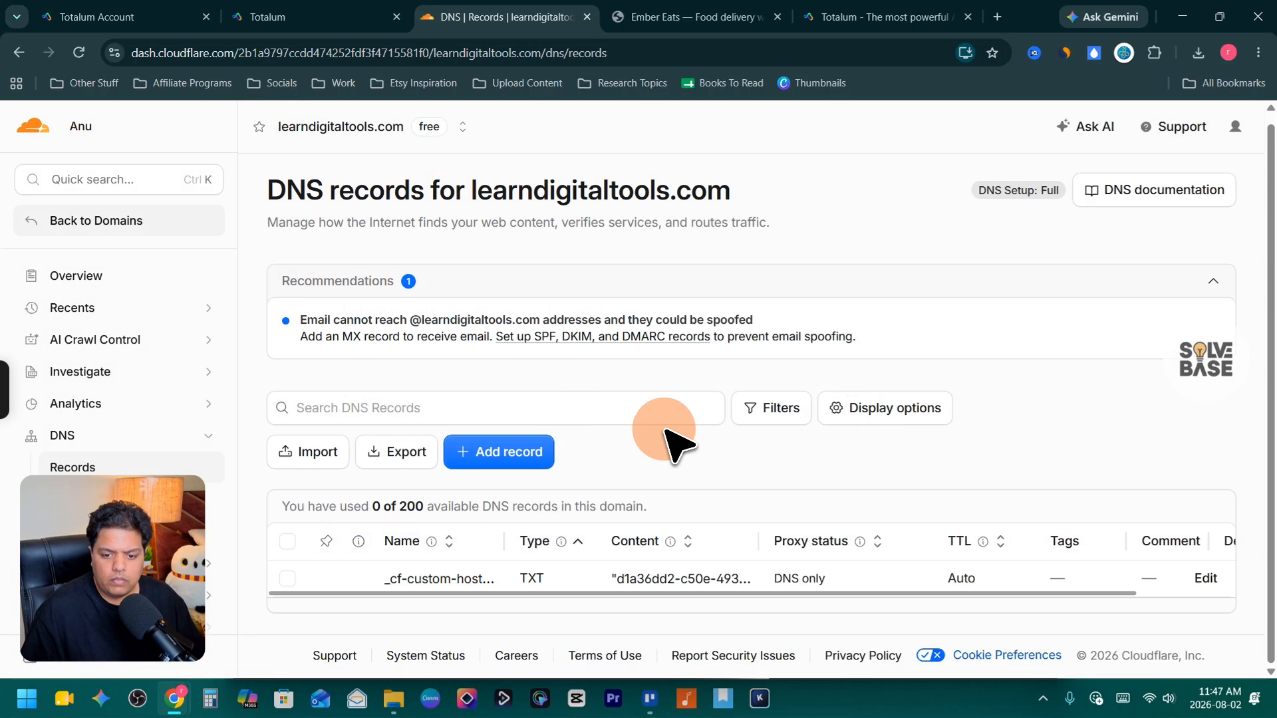
- Start a second DNS record for learndigitaltools.com with the type CNAME
{"action": "left_click", "coordinate": [509, 453]}
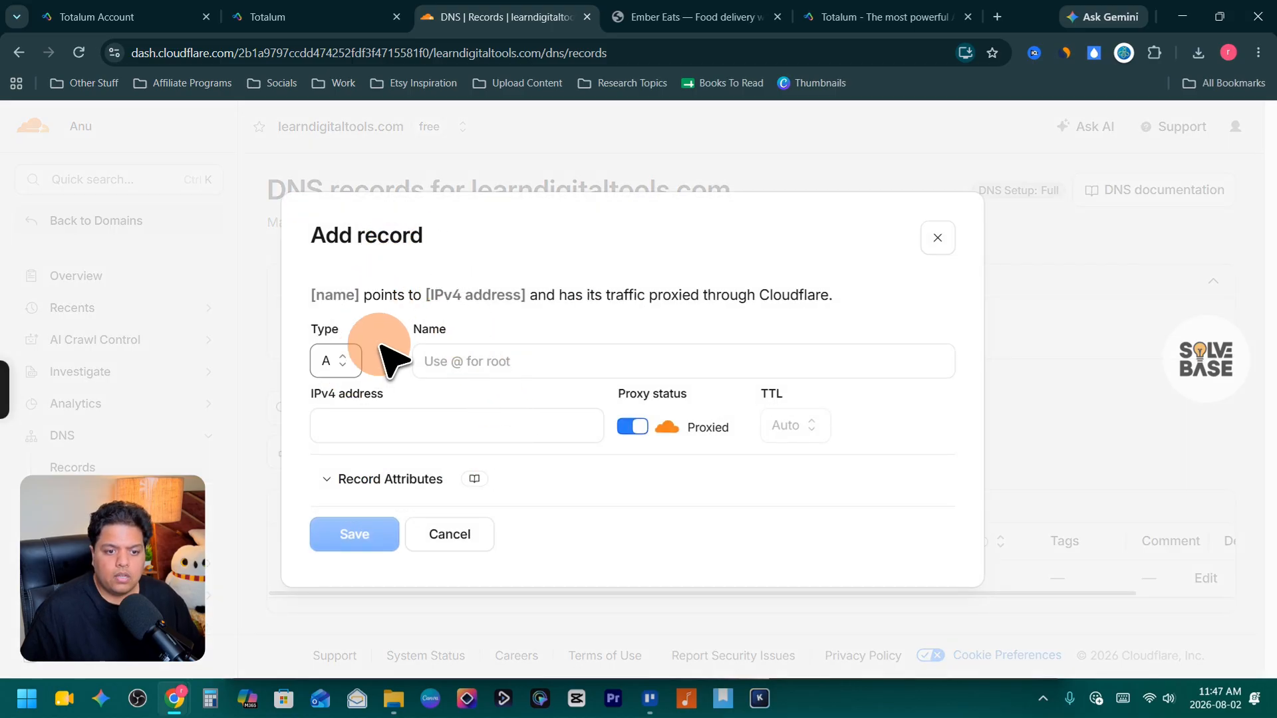
{"action": "left_click", "coordinate": [347, 371]}
{"action": "scroll", "coordinate": [423, 402], "scroll_direction": "down", "scroll_amount": 1}
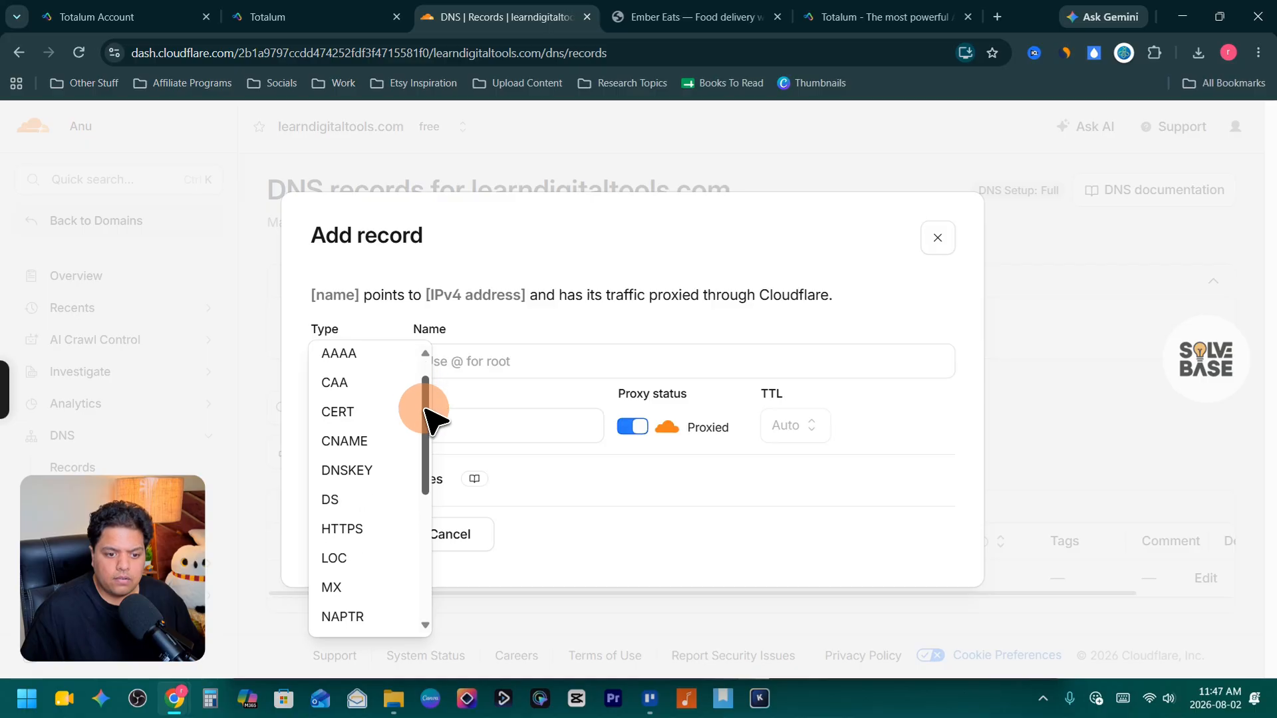
{"action": "left_click", "coordinate": [344, 441]}
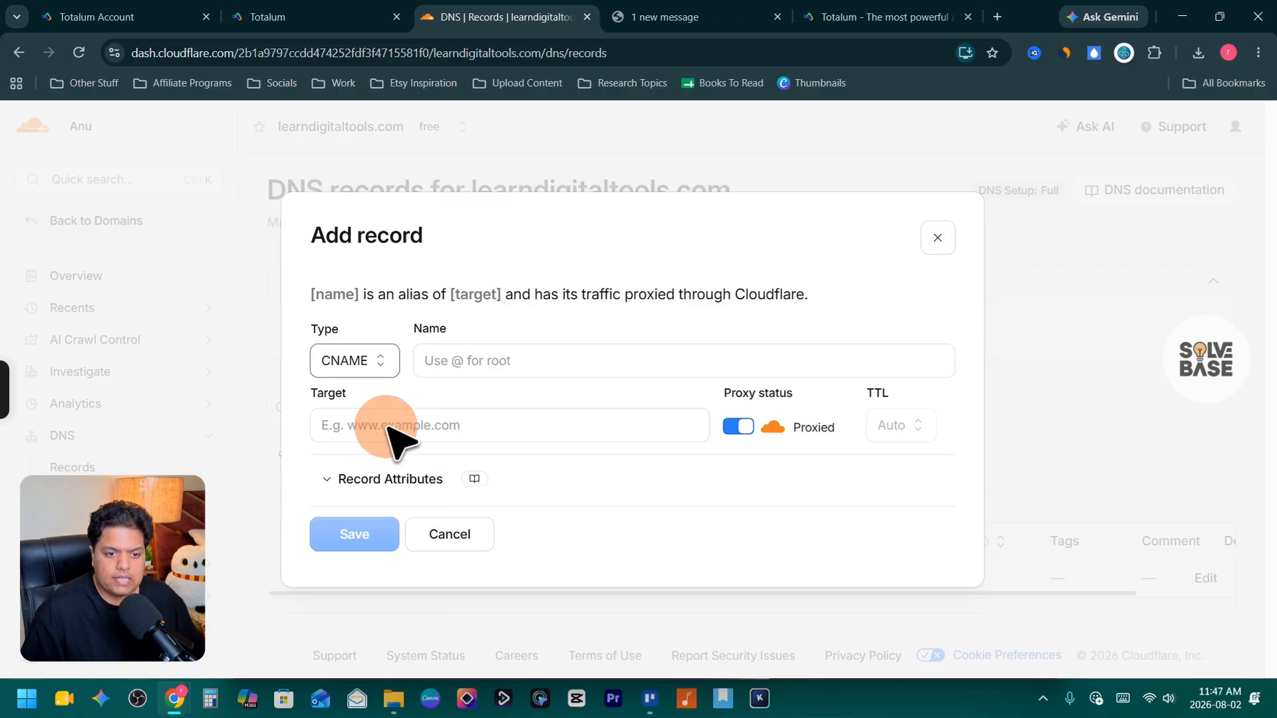
- Copy the CNAME record name "app" from Totalum into the Name of the new Cloudflare record
{"action": "left_click", "coordinate": [348, 13]}
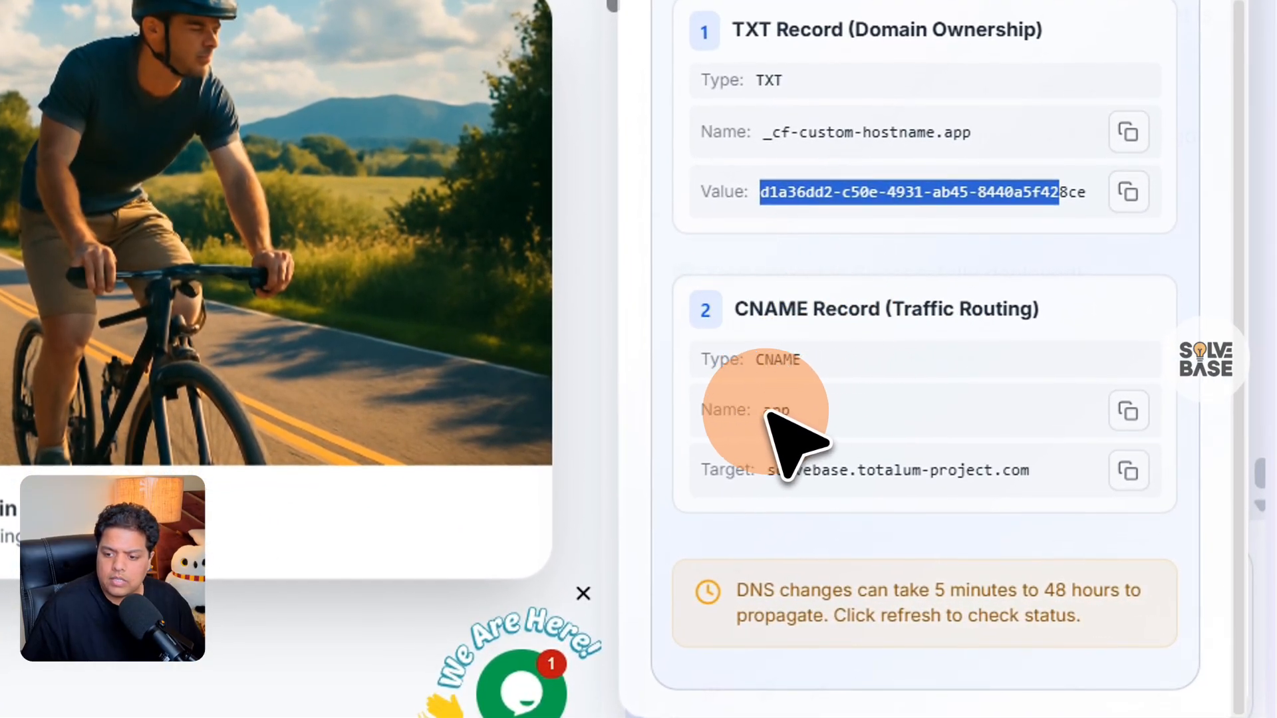
{"action": "double_click", "coordinate": [785, 410]}
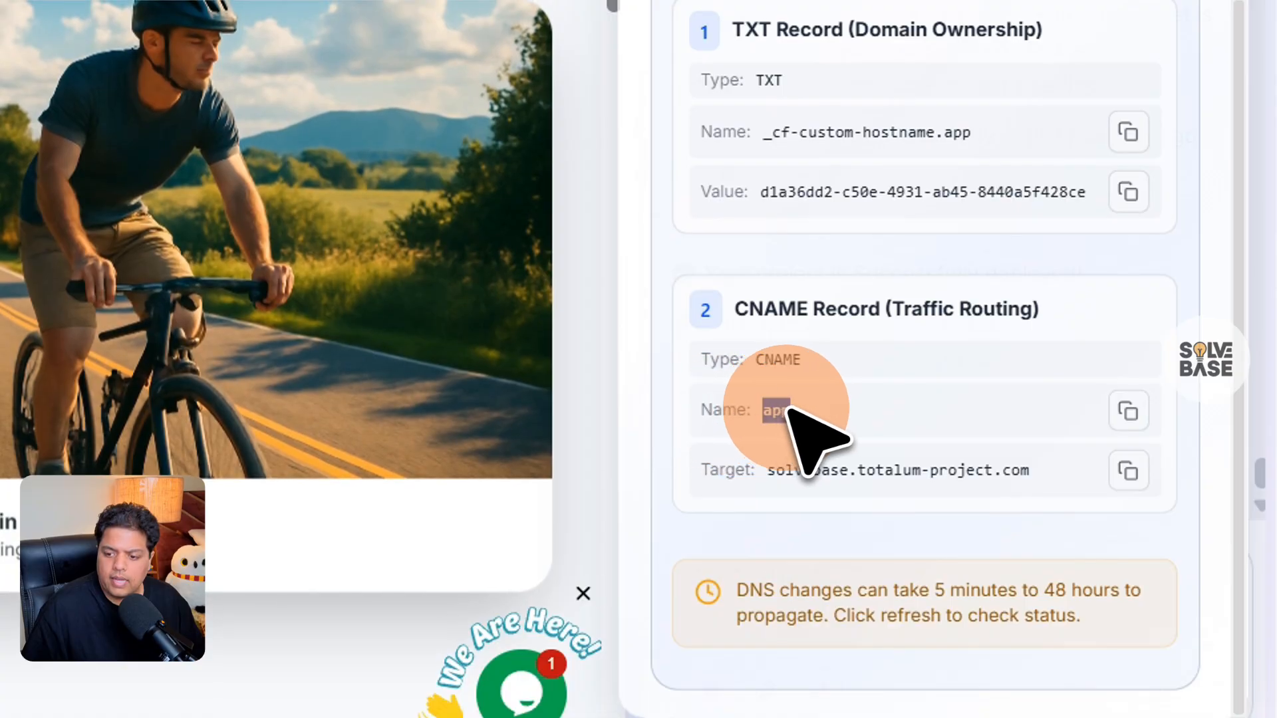
{"action": "left_click", "coordinate": [1128, 407]}
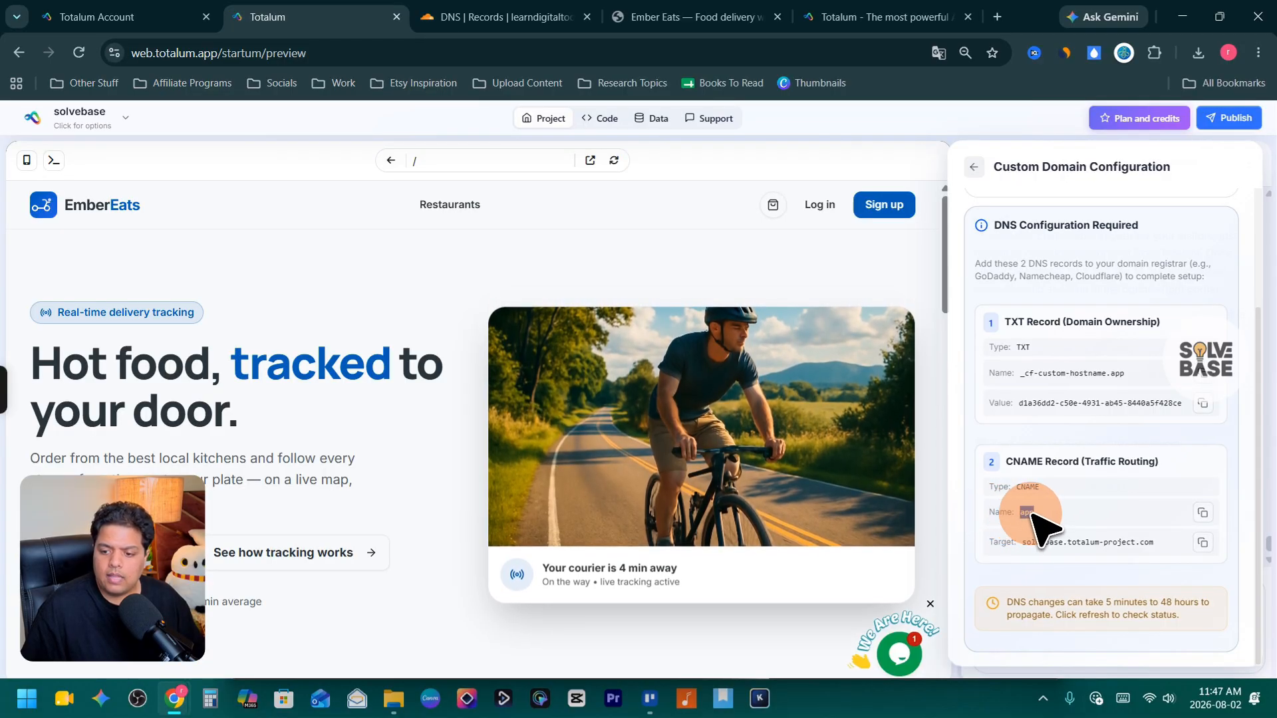
{"action": "left_click", "coordinate": [1202, 512]}
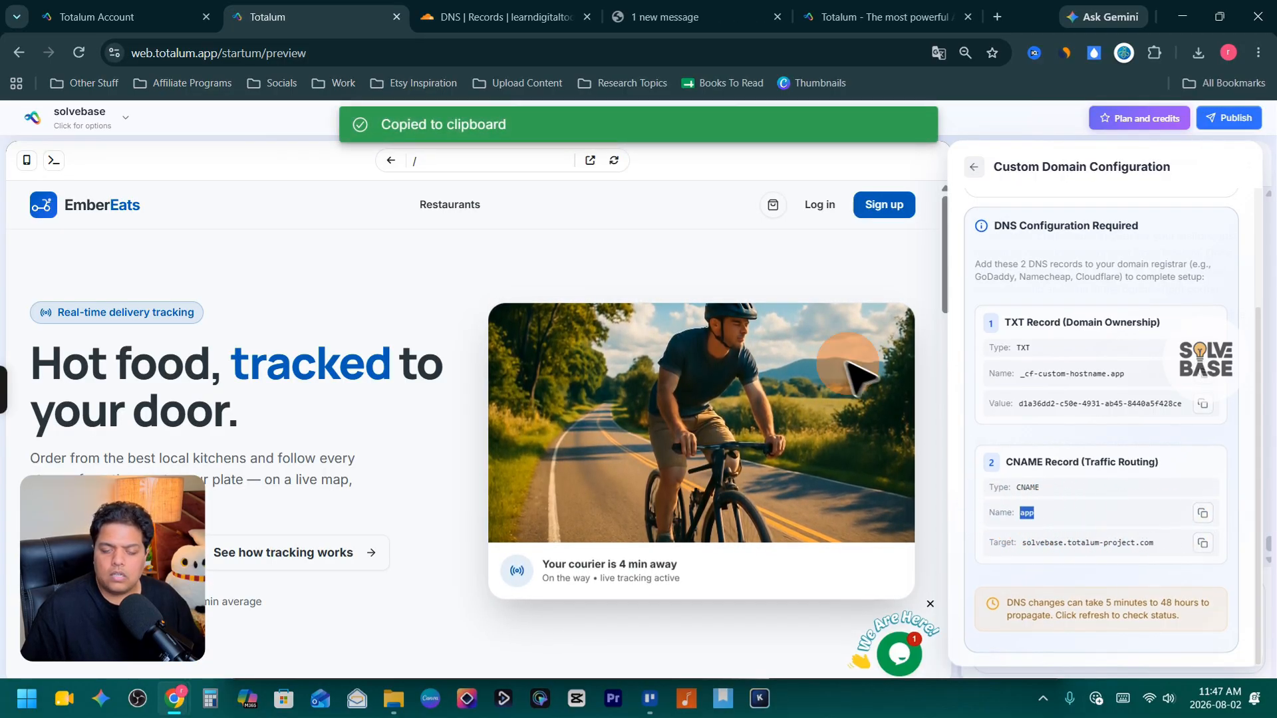
{"action": "left_click", "coordinate": [512, 16]}
{"action": "left_click", "coordinate": [466, 302]}
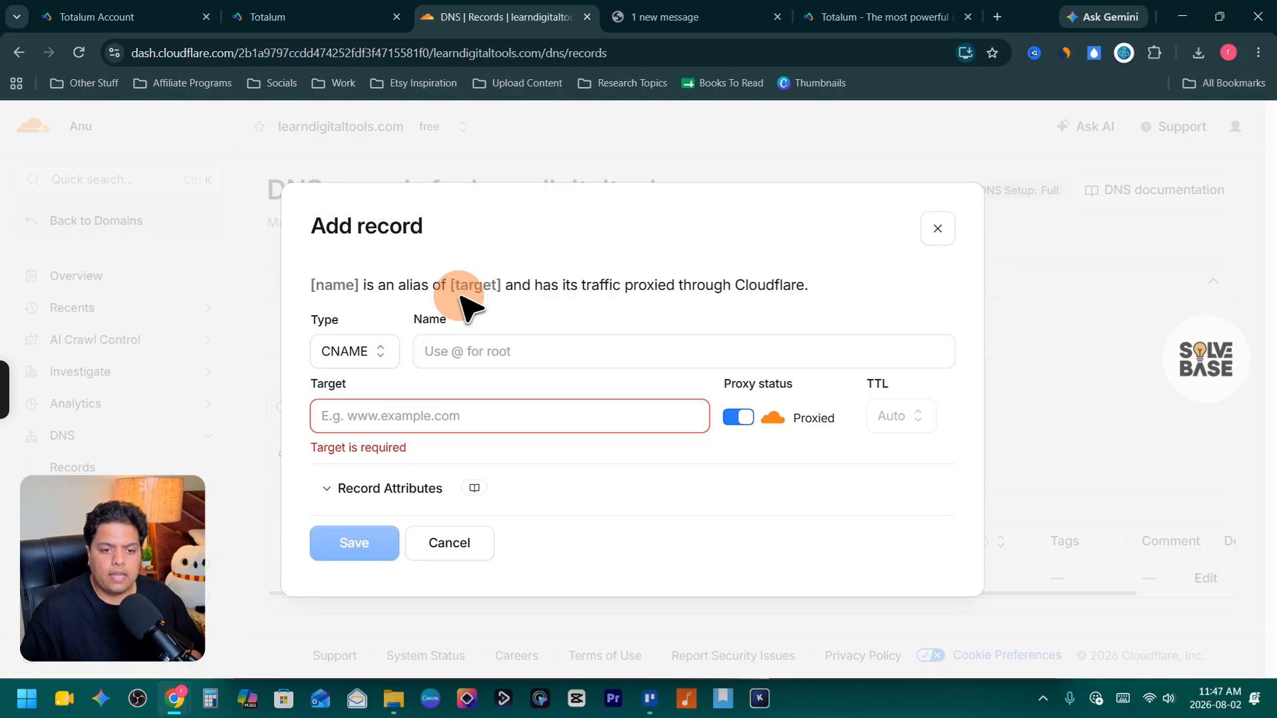
- Copy the CNAME target solvebase.totalum-project.com from Totalum into the Target of the Cloudflare record and save it, keeping it proxied
{"action": "left_click", "coordinate": [292, 10]}
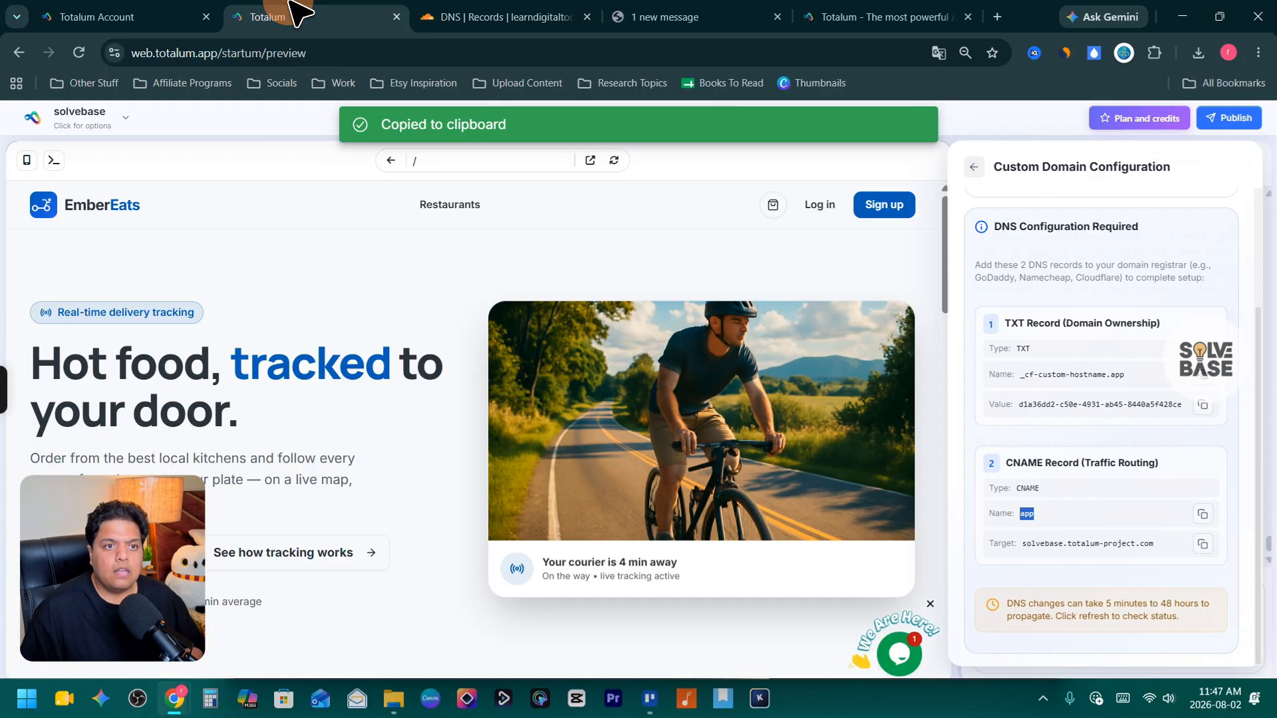
{"action": "left_click", "coordinate": [1202, 542]}
{"action": "left_click", "coordinate": [504, 18]}
{"action": "left_click", "coordinate": [402, 409]}
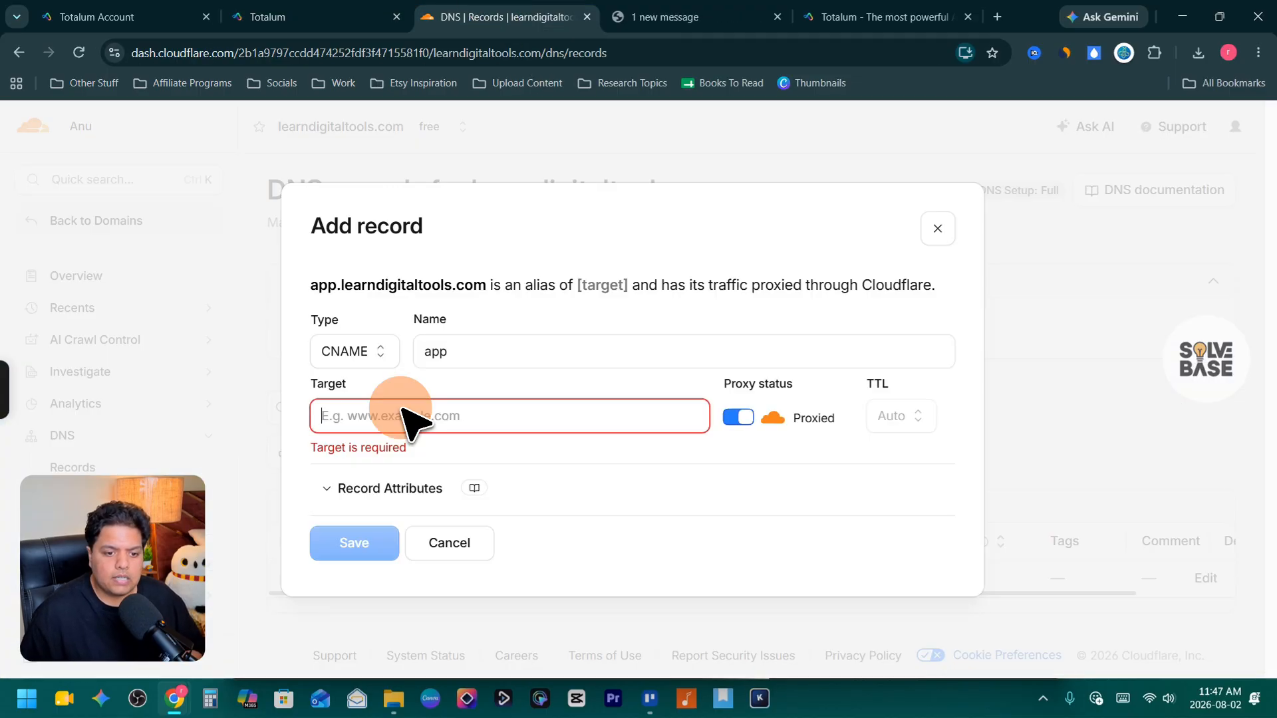
{"action": "key", "text": "ctrl+v"}
{"action": "left_click", "coordinate": [353, 544]}
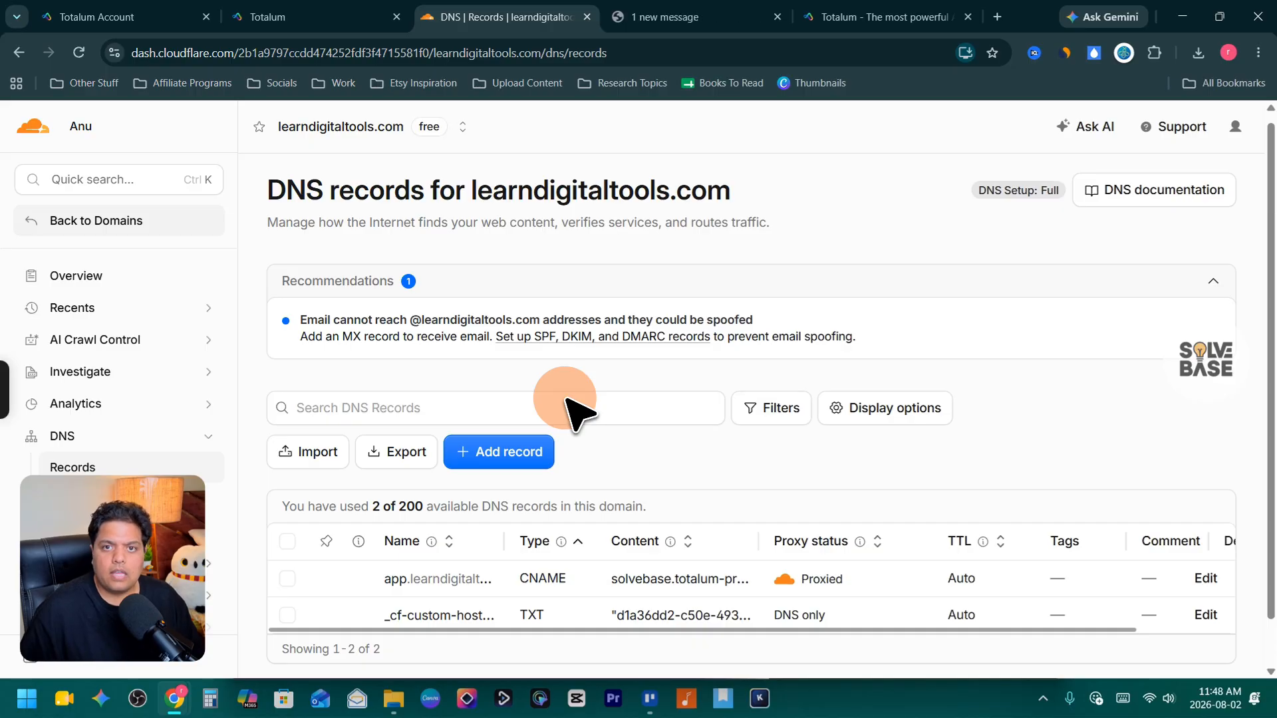
- Switch back to Totalum and refresh the status of the app.learndigitaltools.com custom domain
{"action": "left_click", "coordinate": [372, 14]}
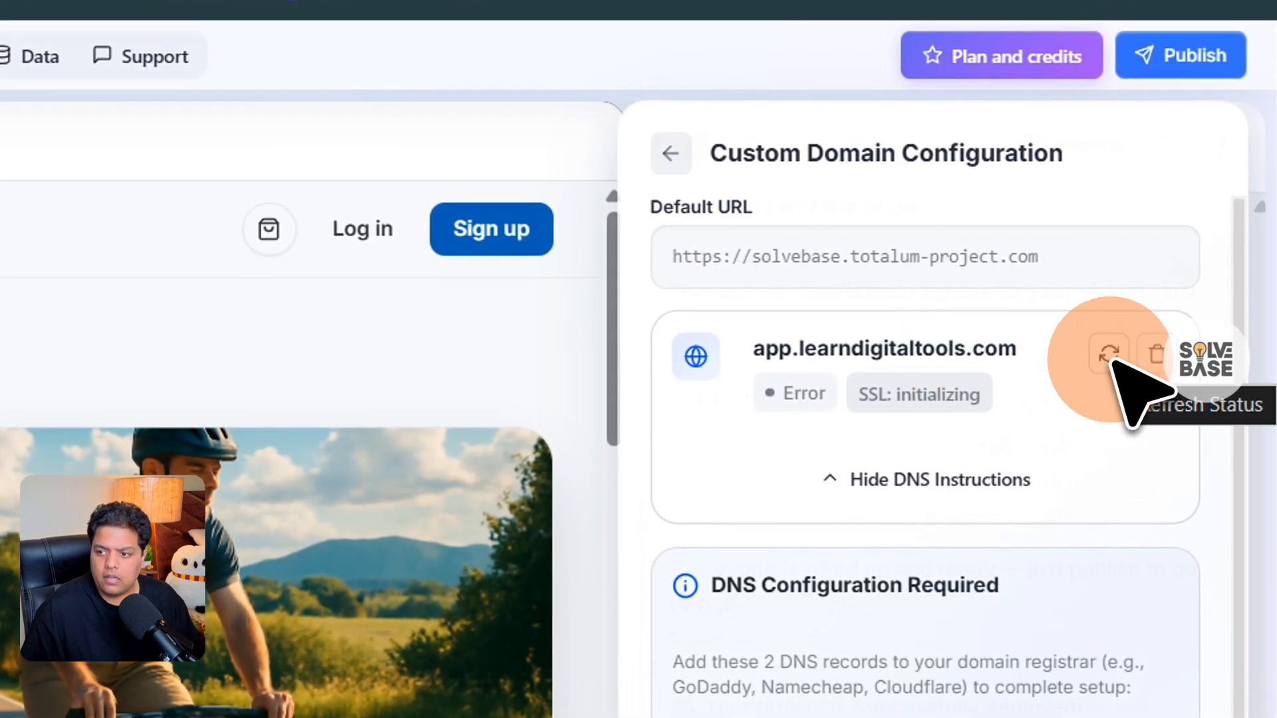
{"action": "left_click", "coordinate": [1109, 355]}
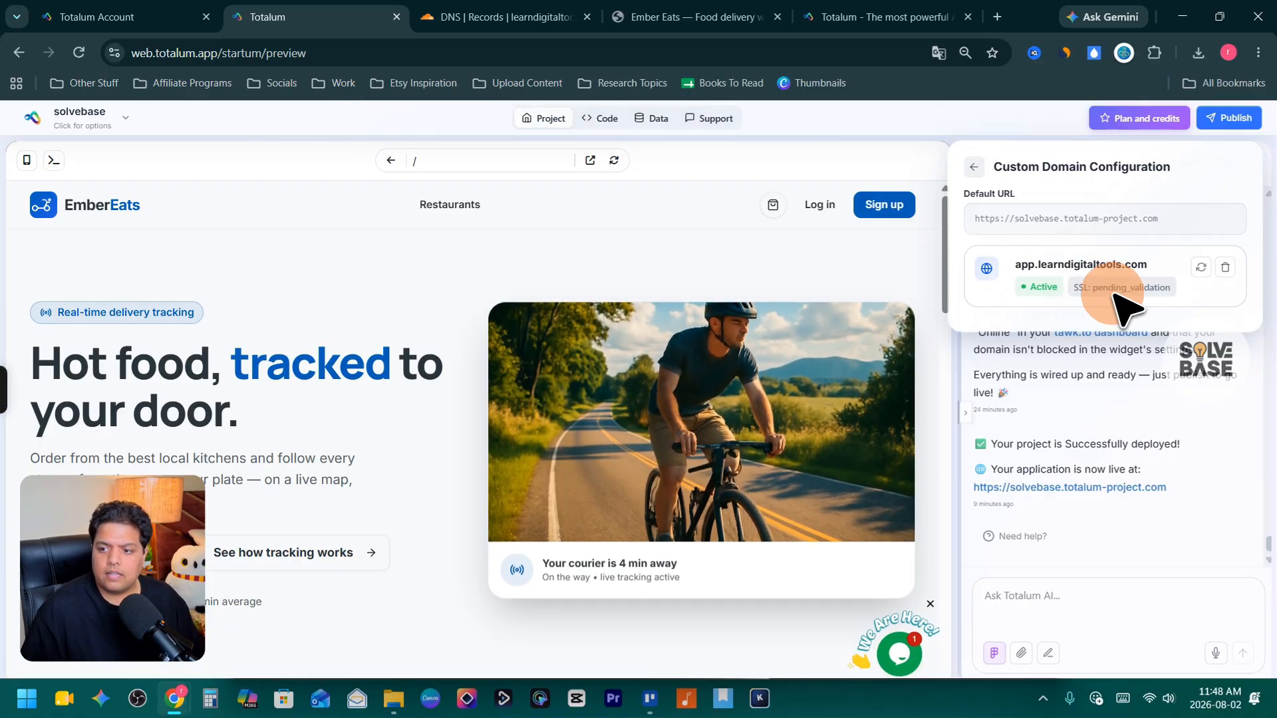
{"action": "left_click", "coordinate": [1201, 267]}
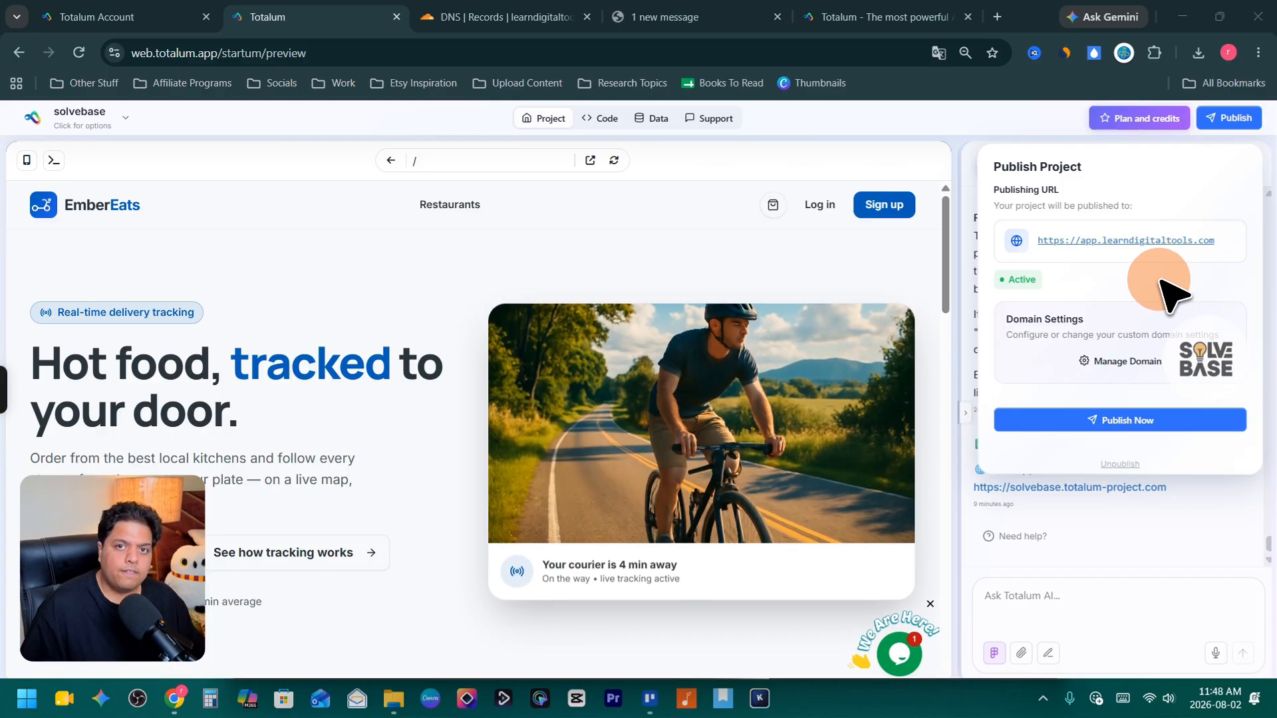
- Publish the project to app.learndigitaltools.com, open the live app and check its web address
{"action": "left_click", "coordinate": [1112, 419]}
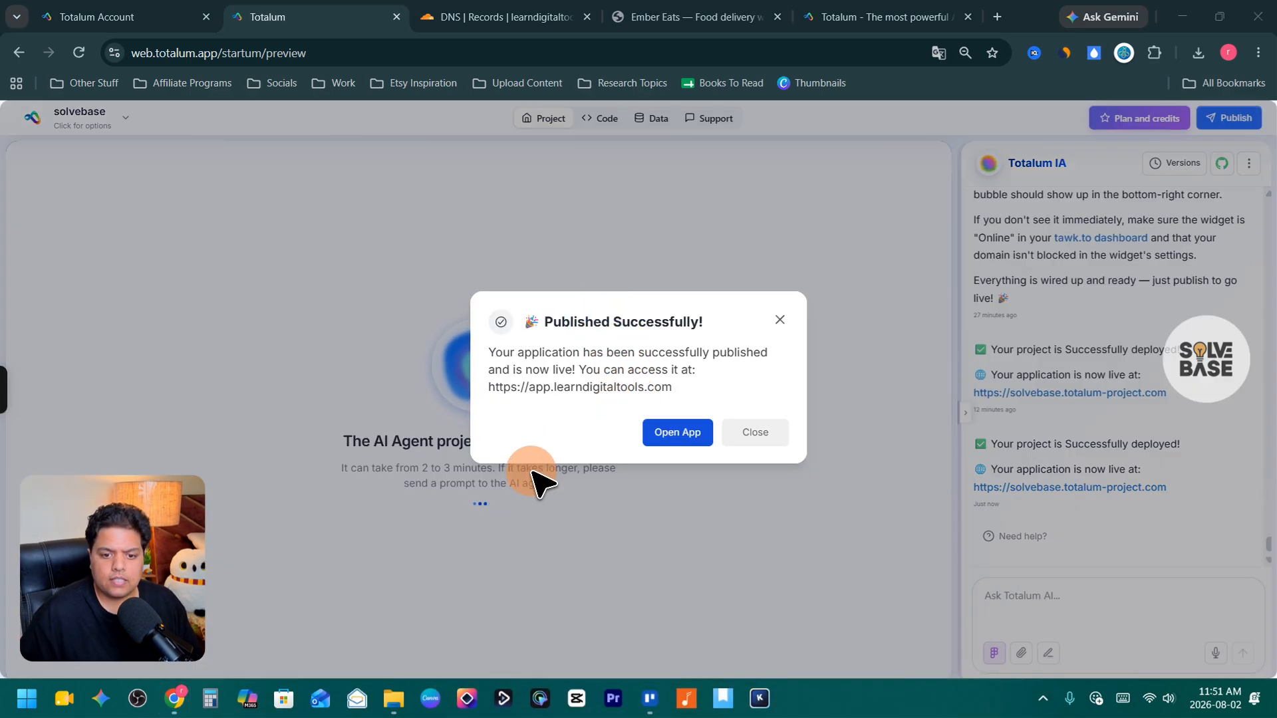
{"action": "left_click_drag", "start_coordinate": [495, 387], "coordinate": [706, 392]}
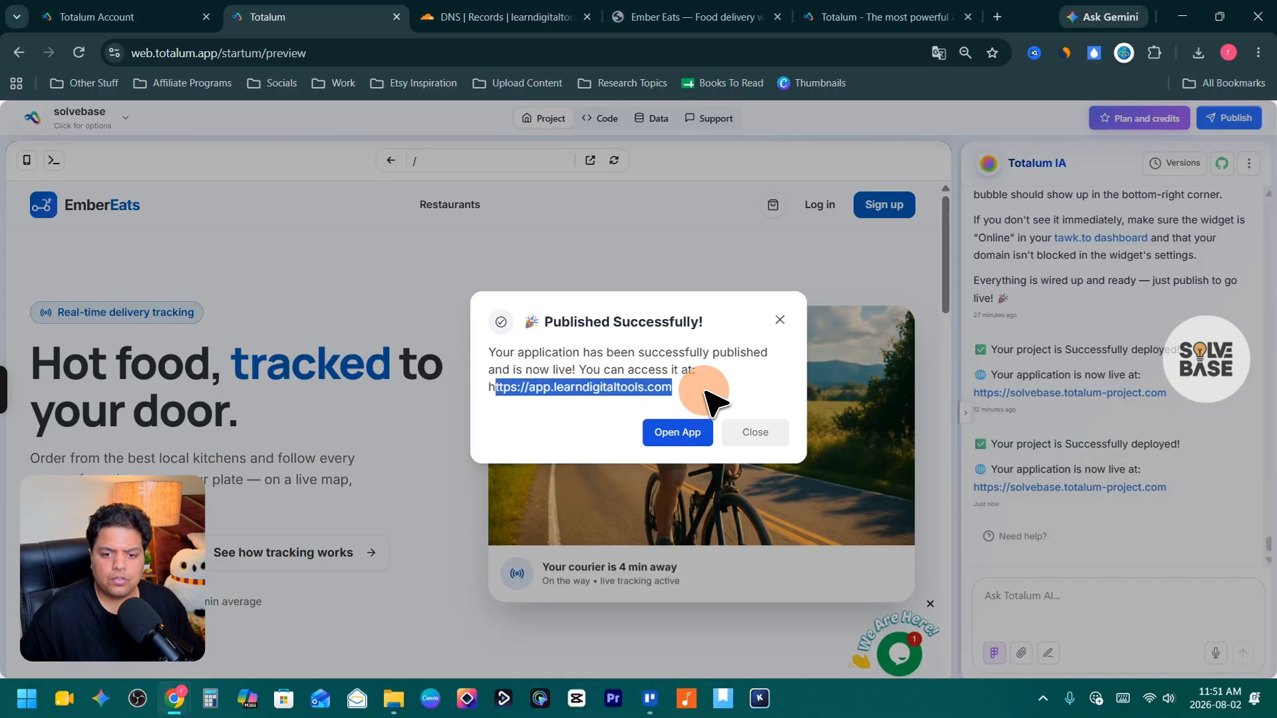
{"action": "left_click", "coordinate": [677, 433]}
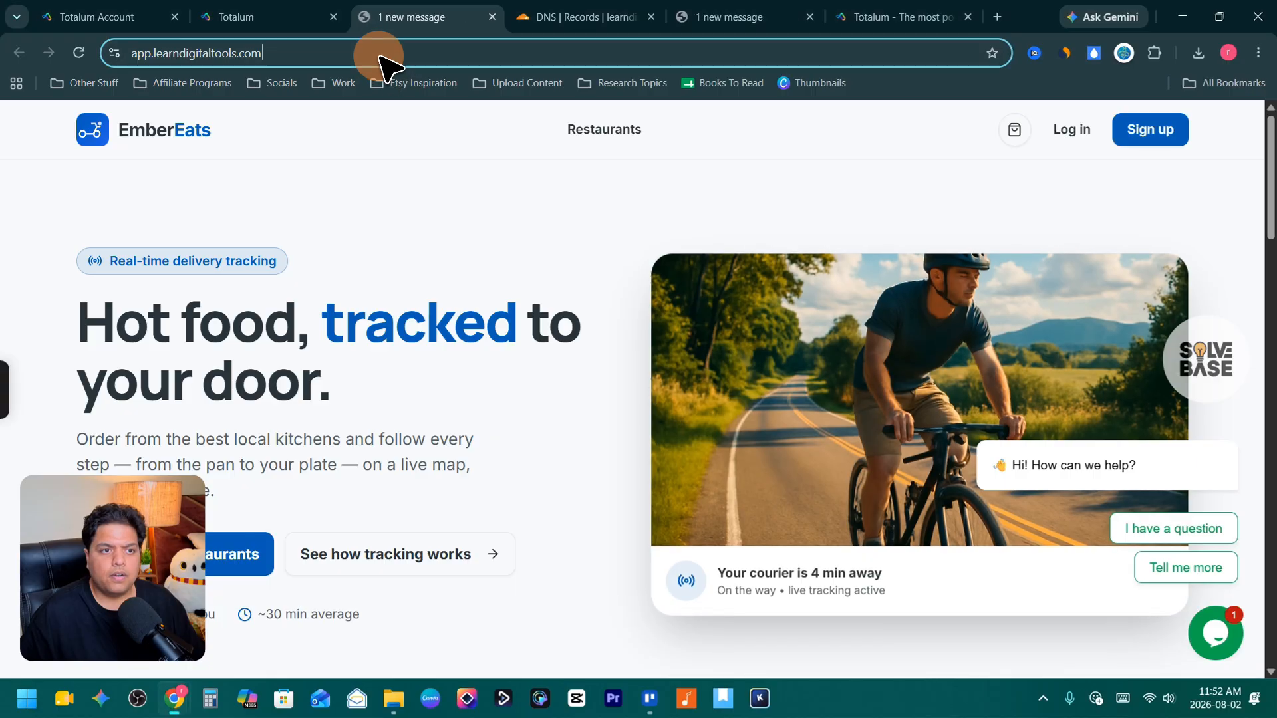
{"action": "left_click", "coordinate": [383, 53]}
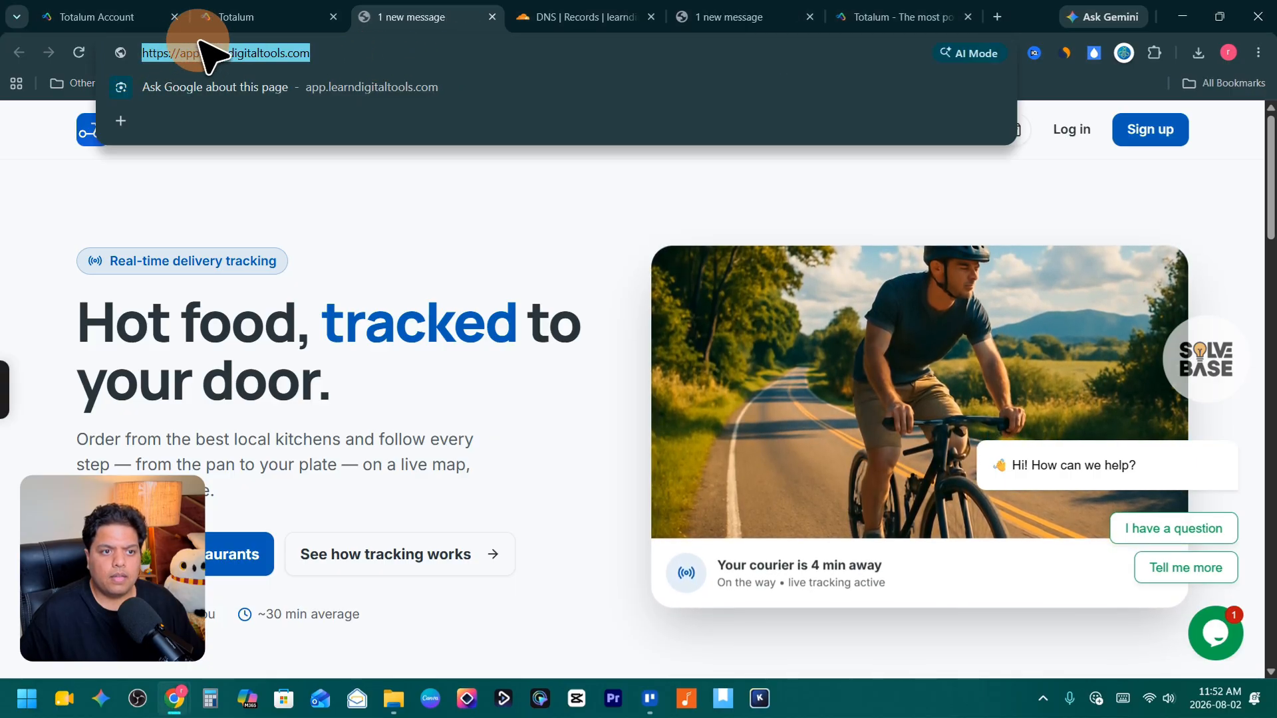
{"action": "left_click", "coordinate": [522, 306]}
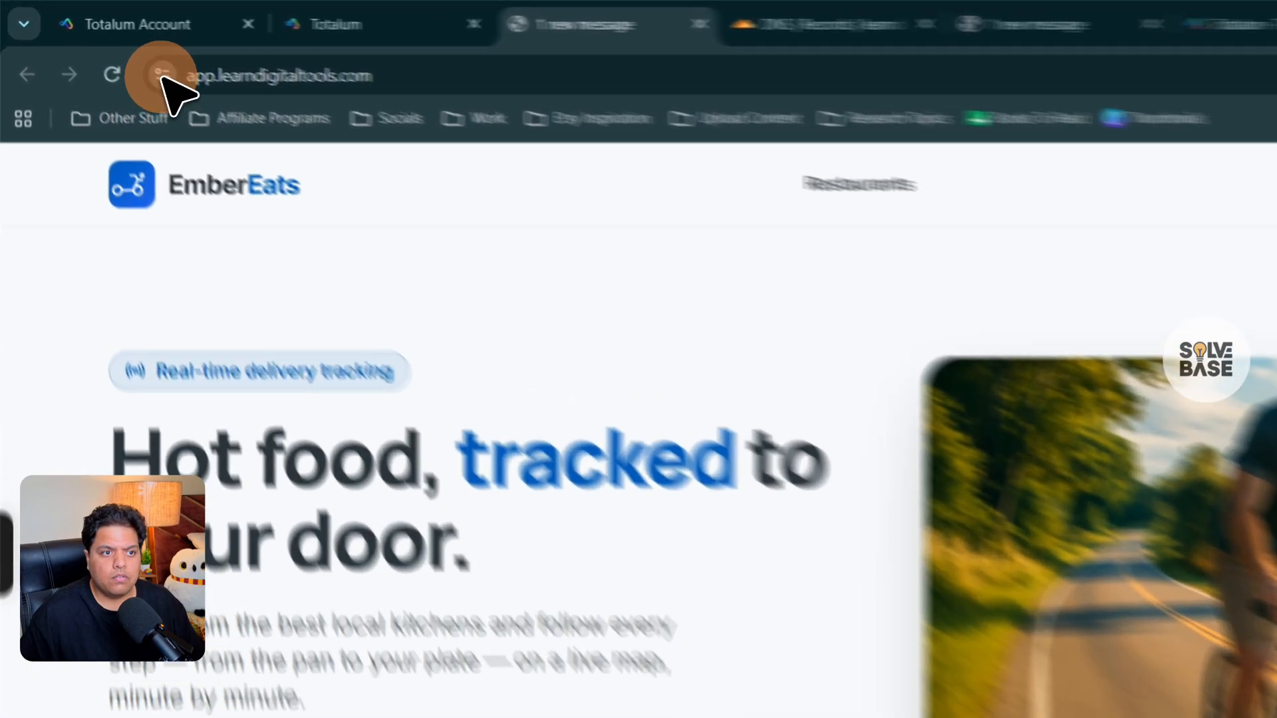
- View the site information of app.learndigitaltools.com to check its connection security, and close it
{"action": "left_click", "coordinate": [115, 53]}
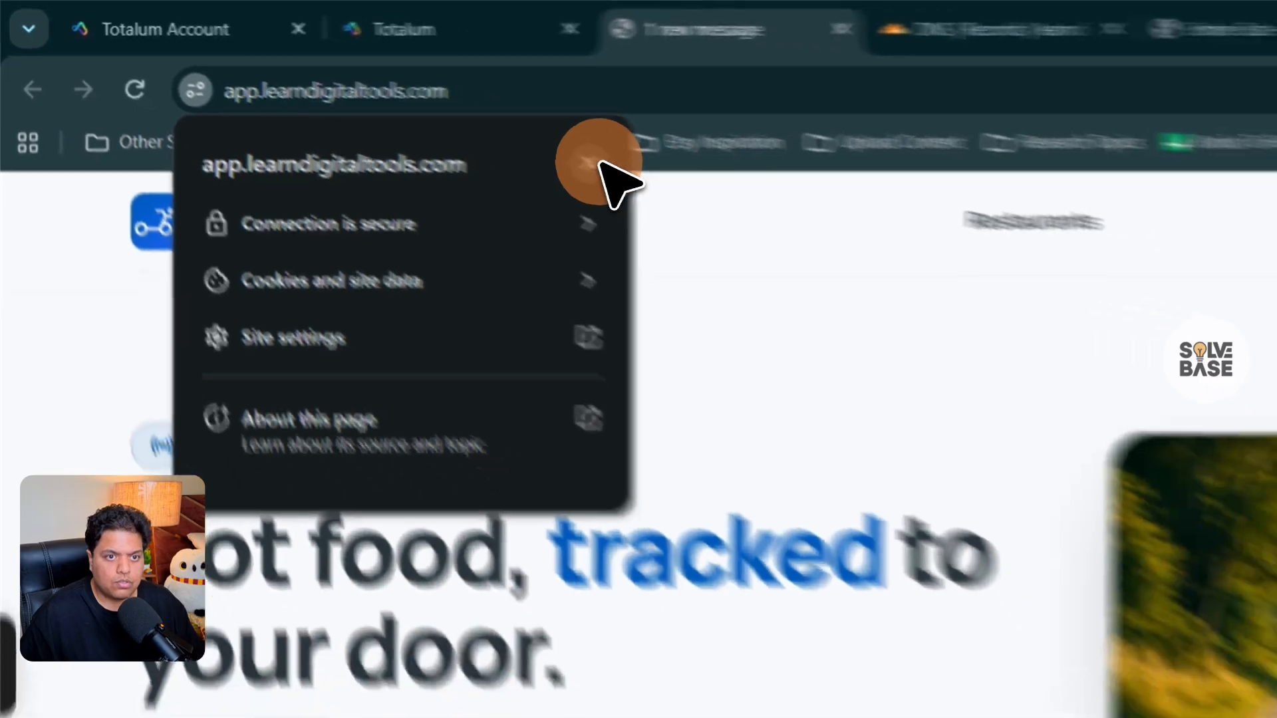
{"action": "left_click", "coordinate": [689, 191]}
- Browse the restaurants in the live EmberEats app and open the Sweet Tooth page
{"action": "scroll", "coordinate": [453, 343], "scroll_direction": "down", "scroll_amount": 1}
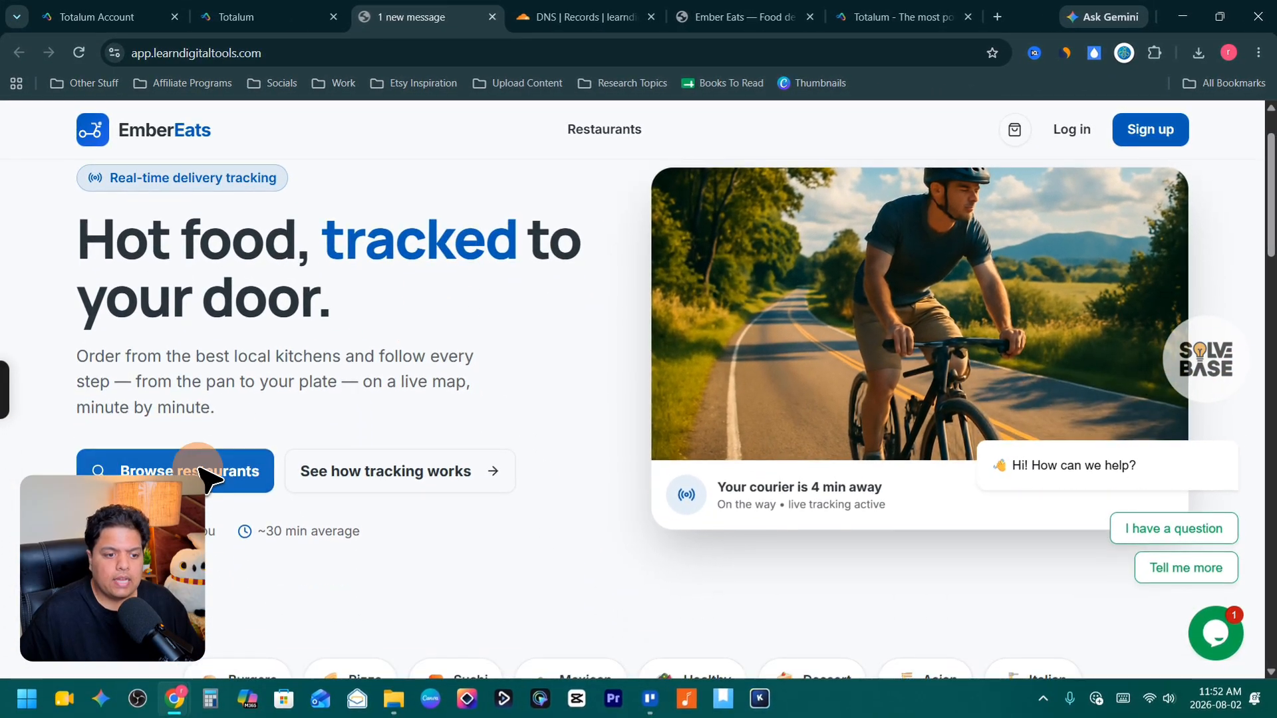
{"action": "left_click", "coordinate": [208, 472]}
{"action": "scroll", "coordinate": [572, 319], "scroll_direction": "down", "scroll_amount": 3}
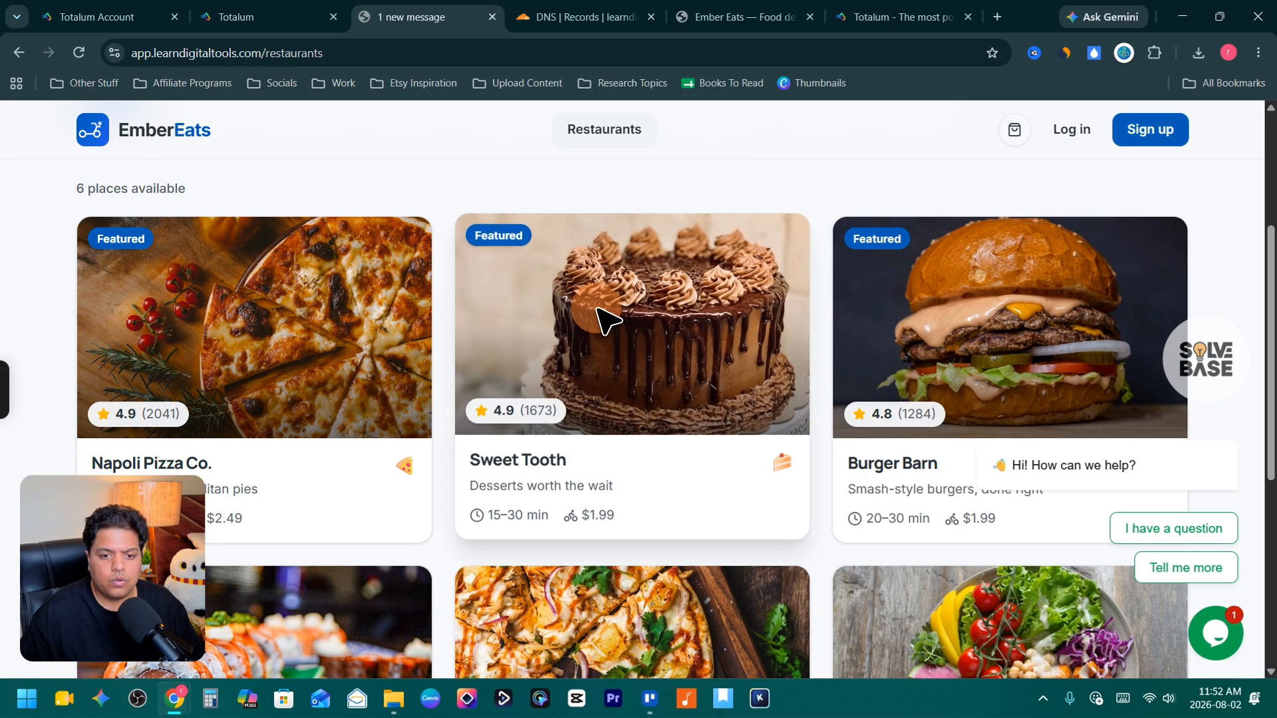
{"action": "left_click", "coordinate": [598, 313]}
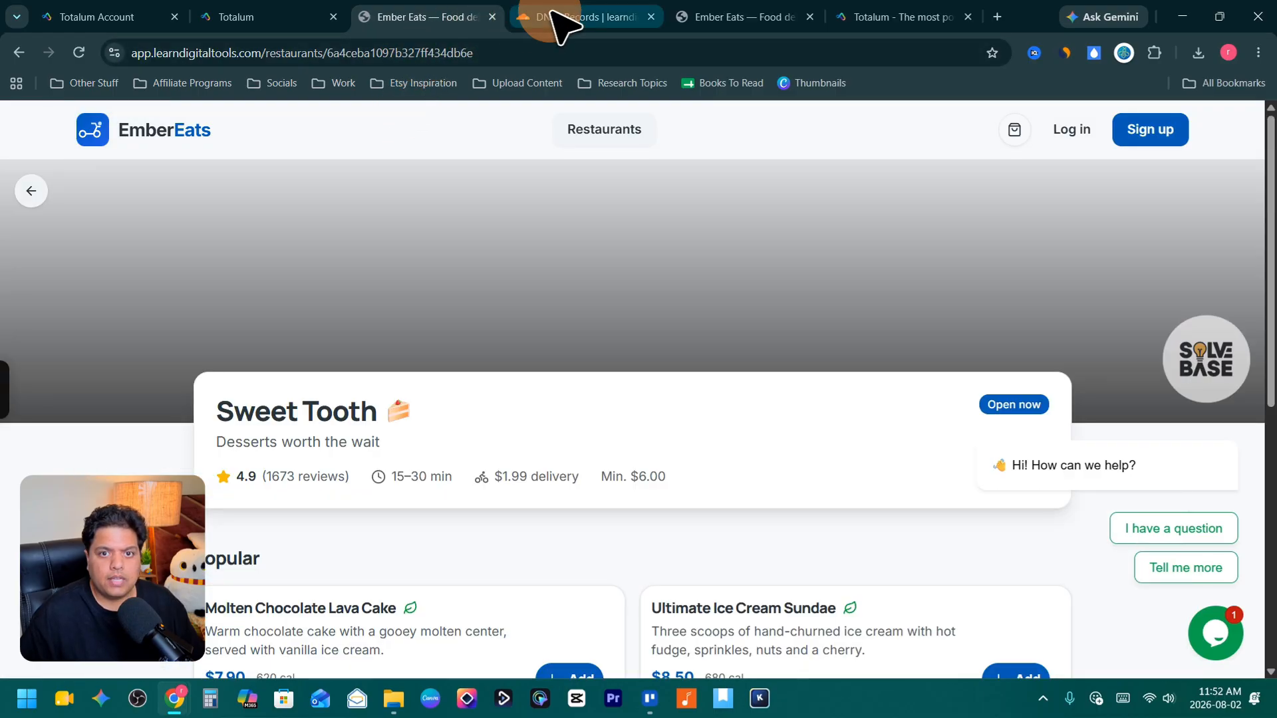
- Review the learndigitaltools.com DNS records in Cloudflare, revisit the live Sweet Tooth page and return to the solvebase project in Totalum
{"action": "left_click", "coordinate": [564, 17]}
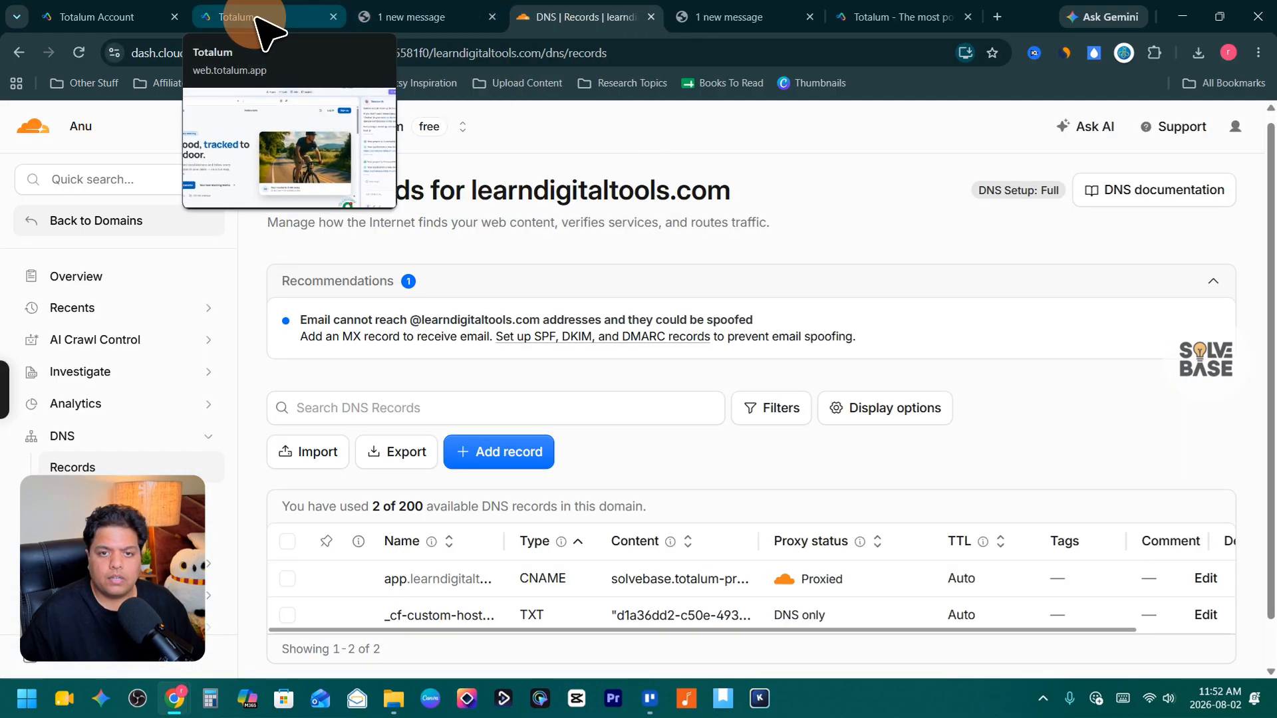
{"action": "left_click", "coordinate": [438, 19]}
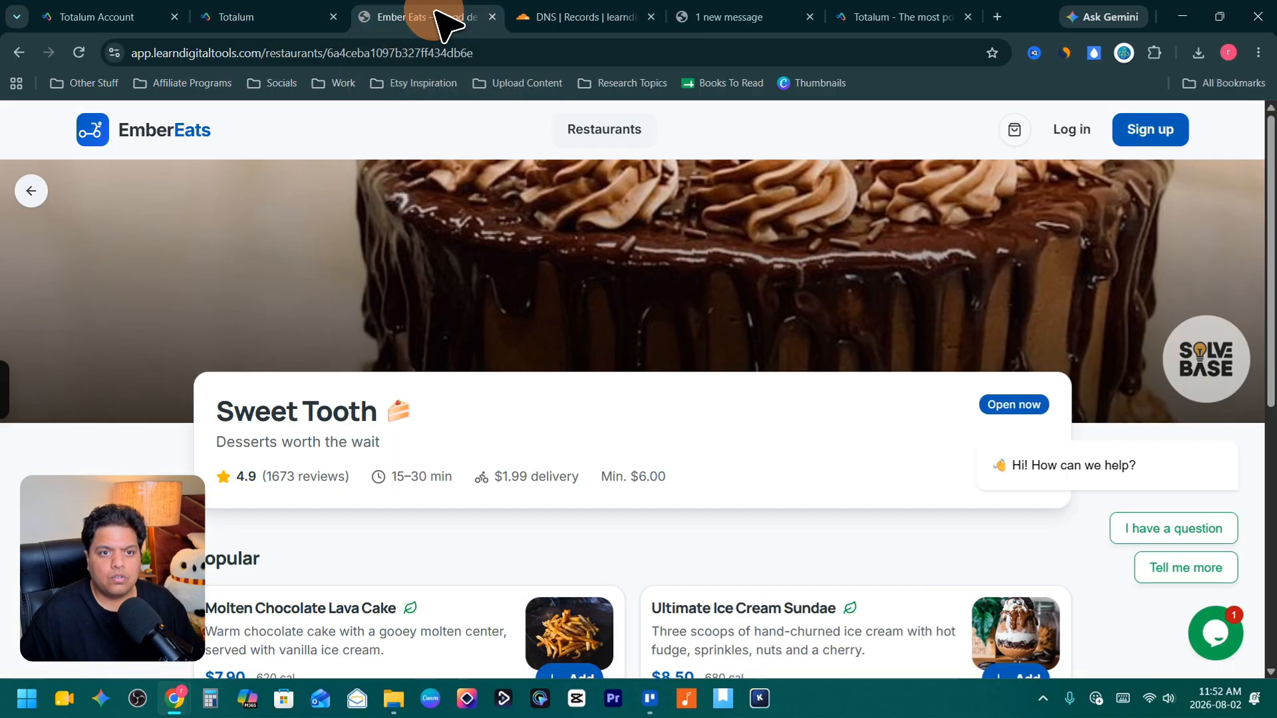
{"action": "left_click", "coordinate": [251, 18]}
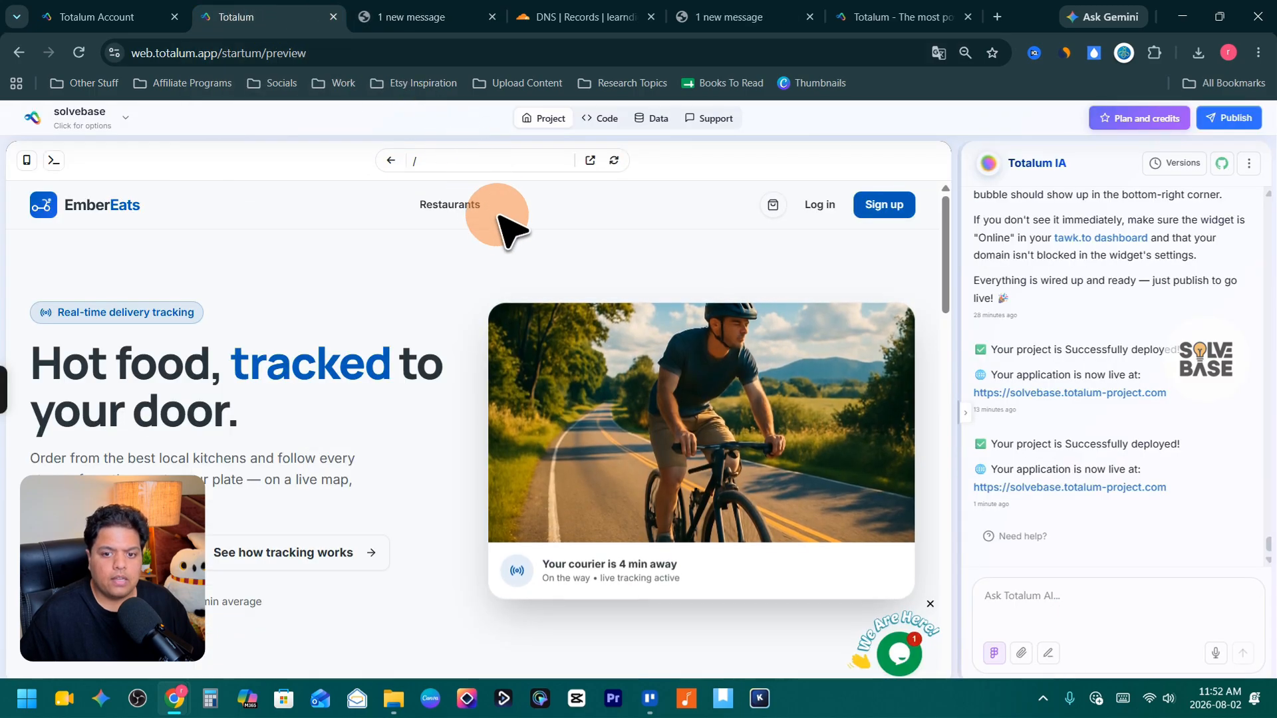